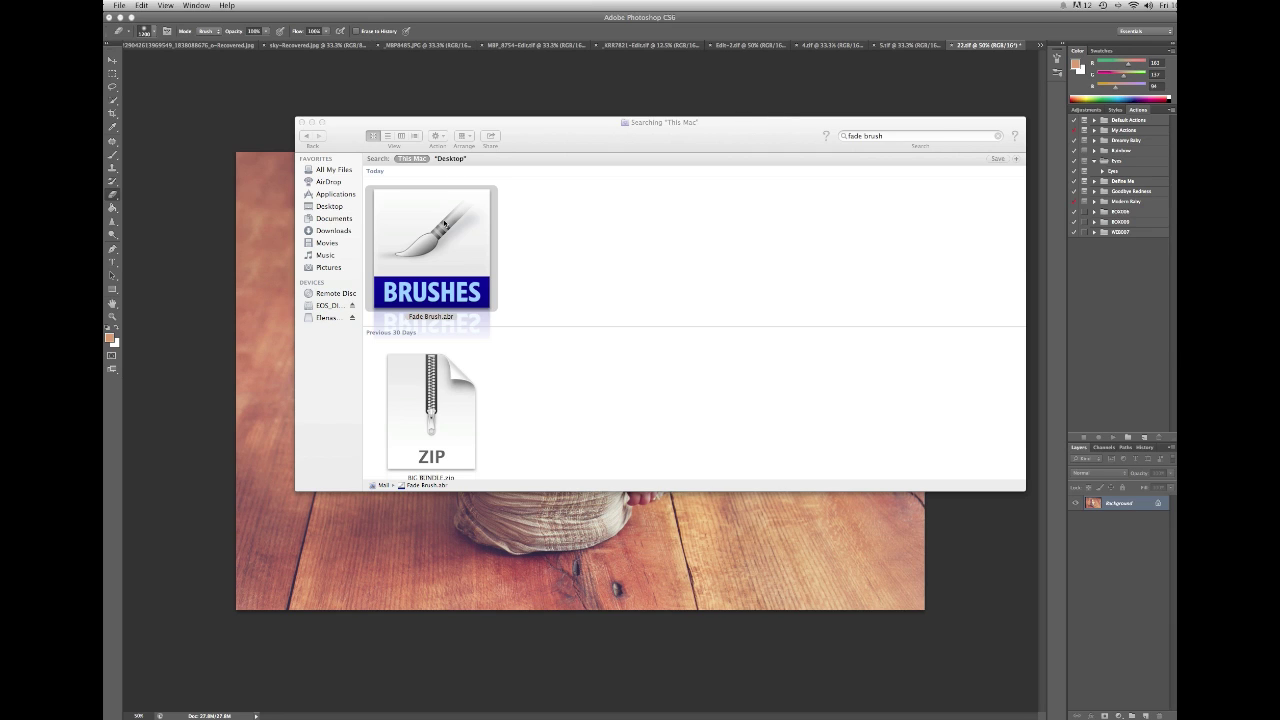
Load the Fade Brush.abr brush set and choose the last 2500 px fade brush in the brush presets
left_click(415, 318)
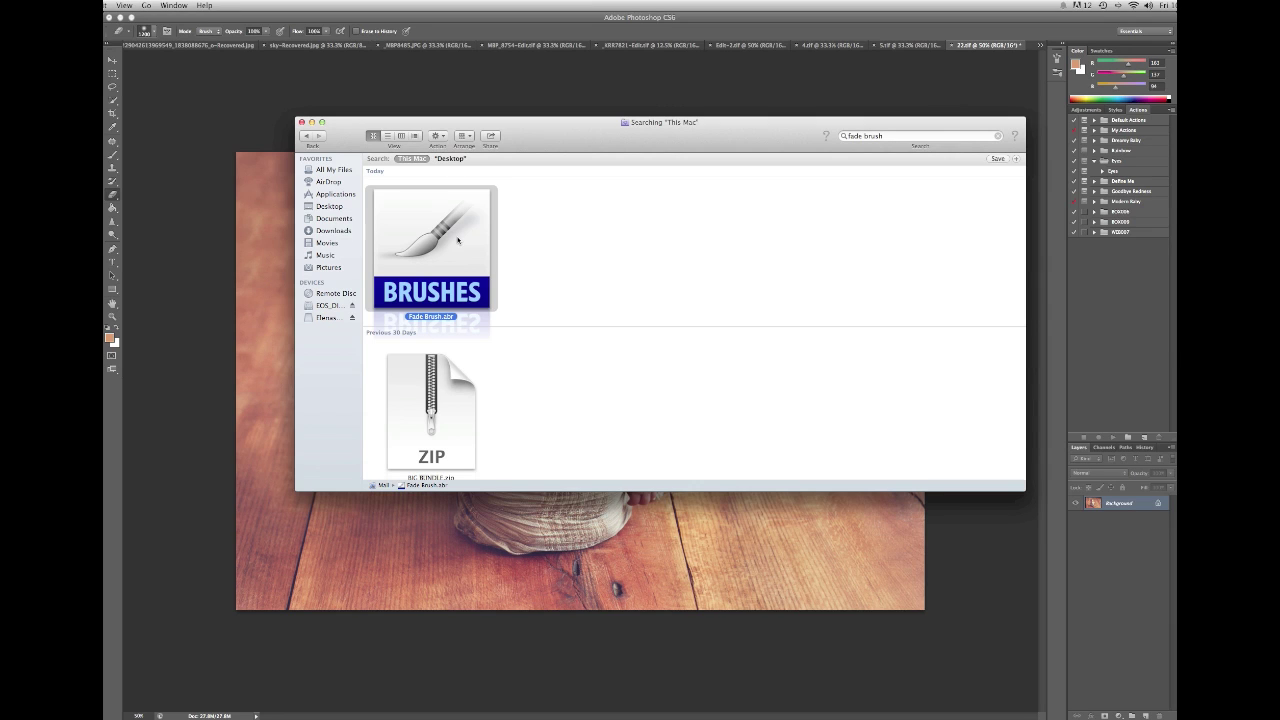
double_click(458, 240)
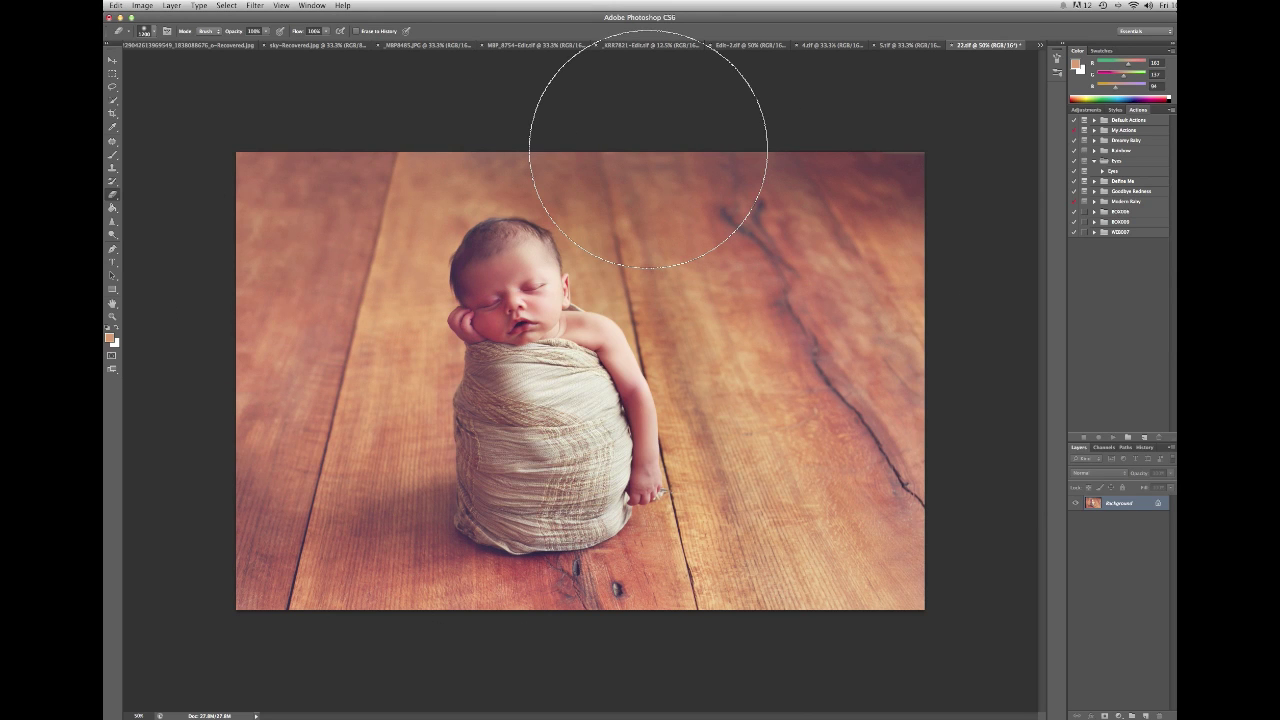
left_click(153, 33)
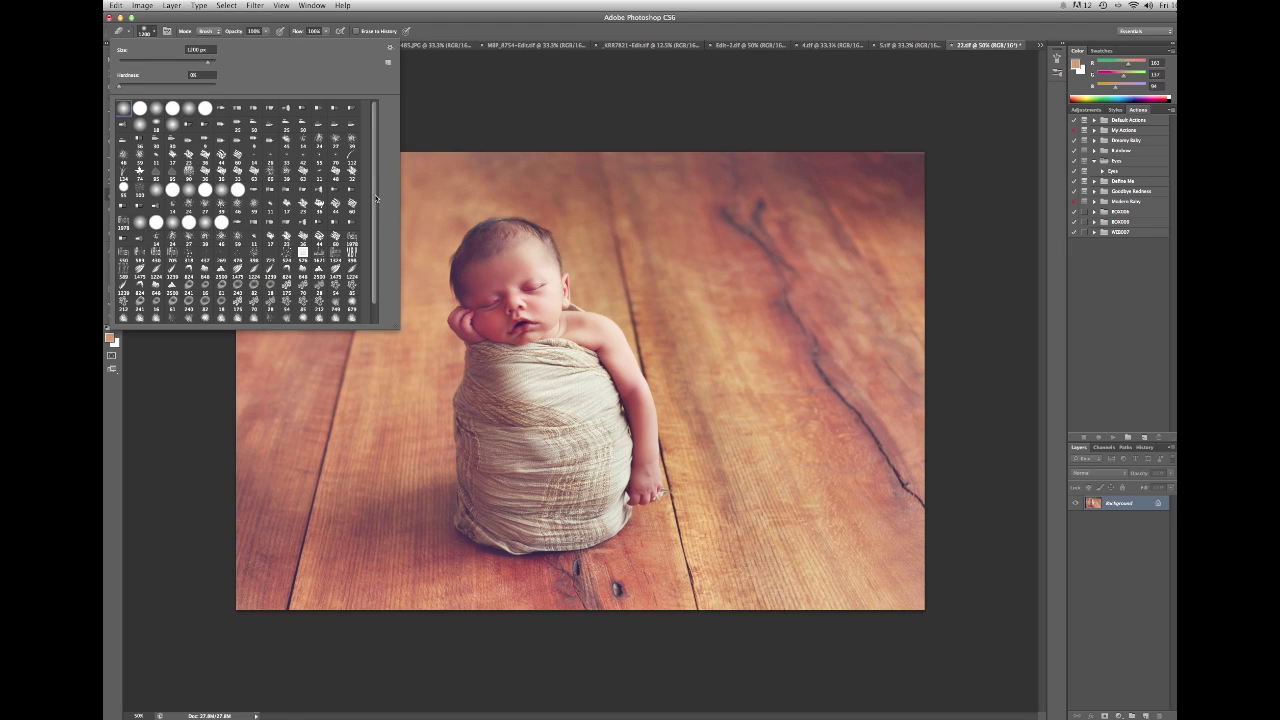
left_click_drag(376, 198, 369, 313)
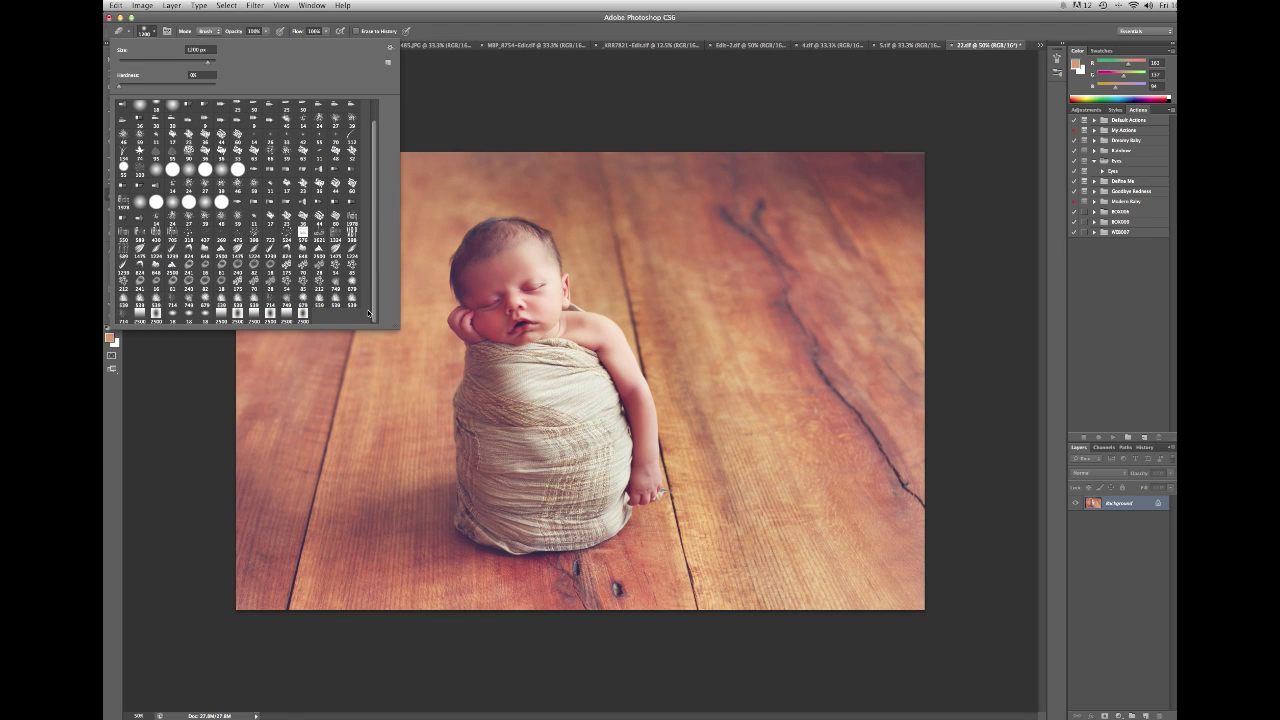
left_click(302, 316)
left_click(154, 34)
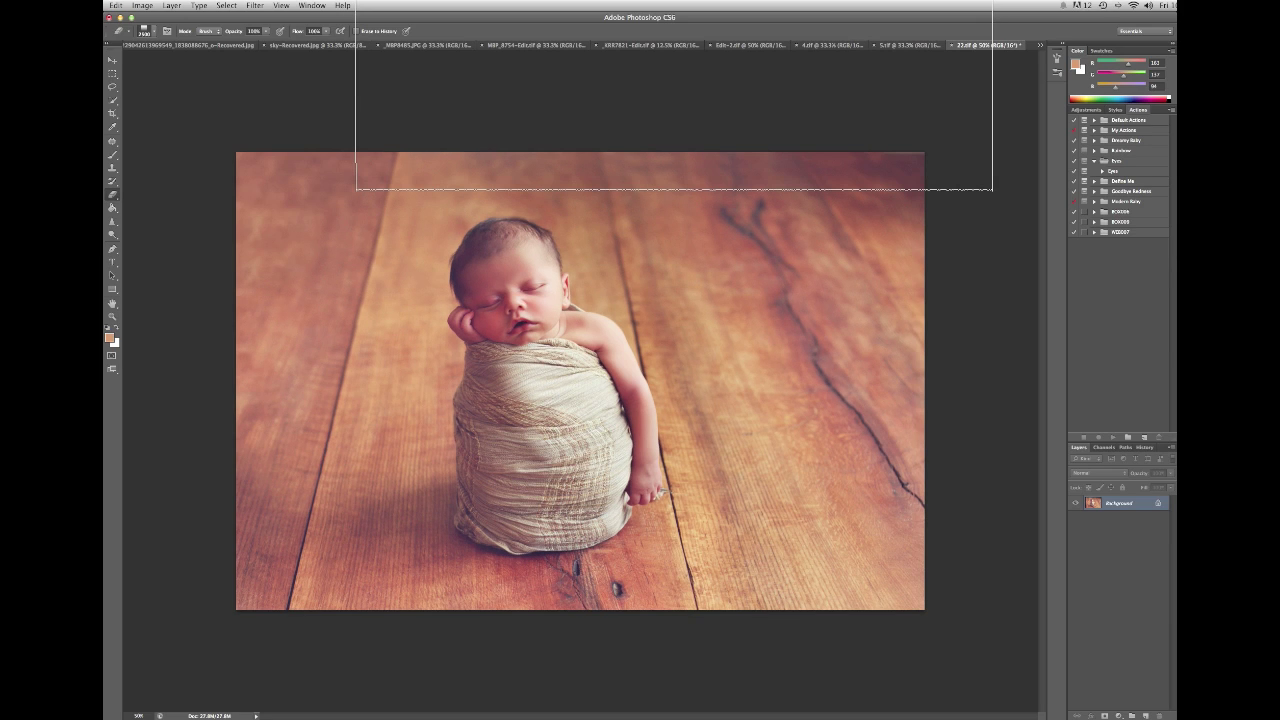
Add a new layer above the Background and switch to the Brush tool
key("super+shift+n")
key("Return")
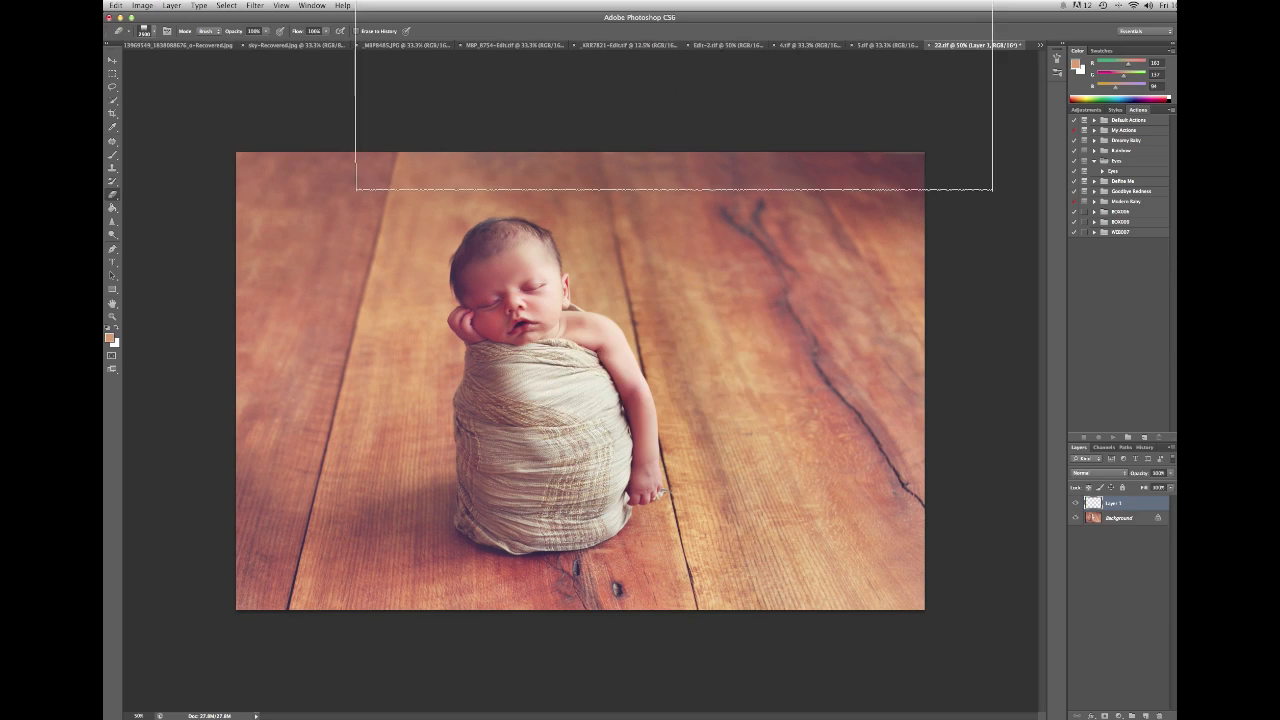
left_click(111, 155)
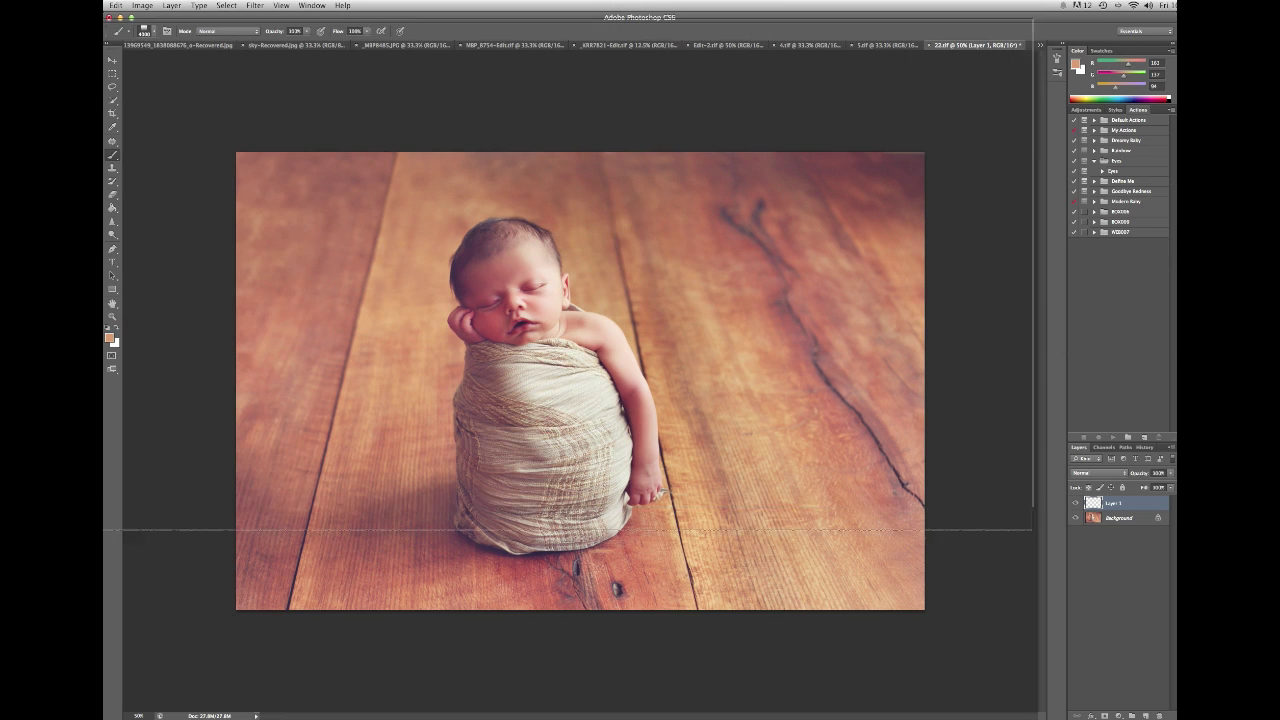
Resize the fade brush slightly wider than the photo and stamp it over the upper part in a reddish-brown sampled from the wood behind the baby
key("bracketleft")
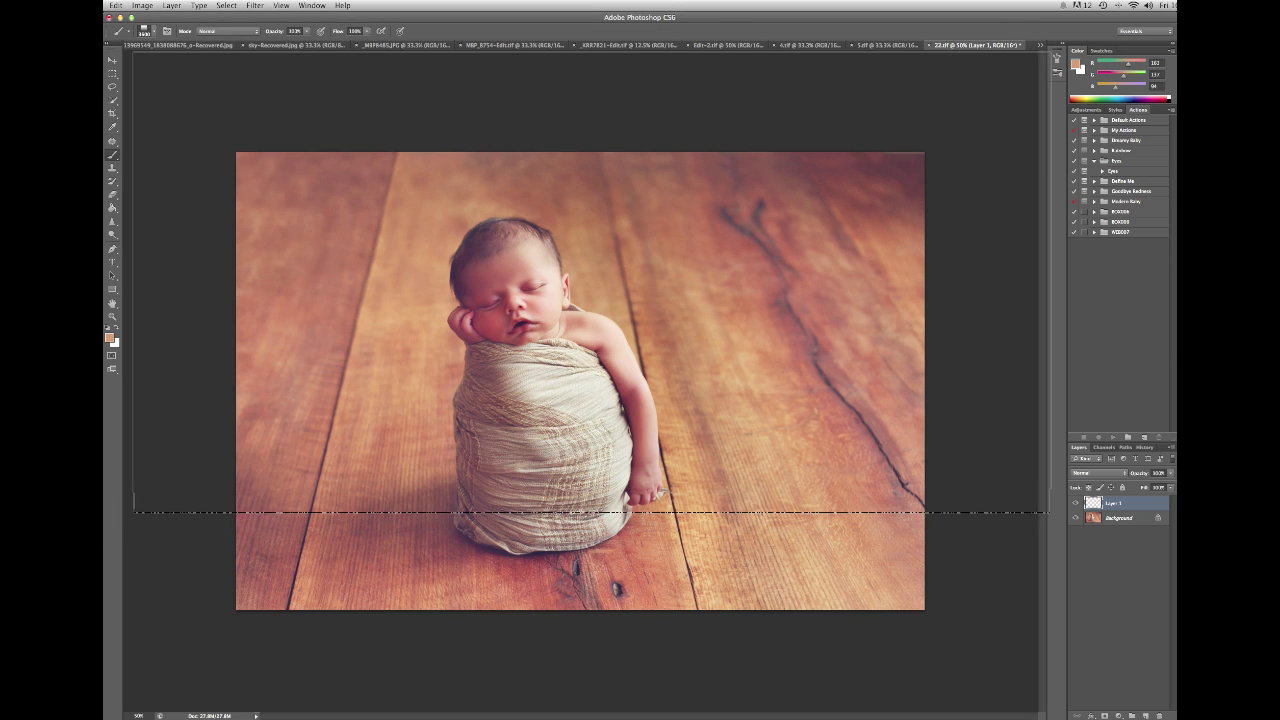
key("bracketleft")
key("bracketleft")
key("bracketleft")
key("bracketleft")
key("bracketleft")
key("bracketleft")
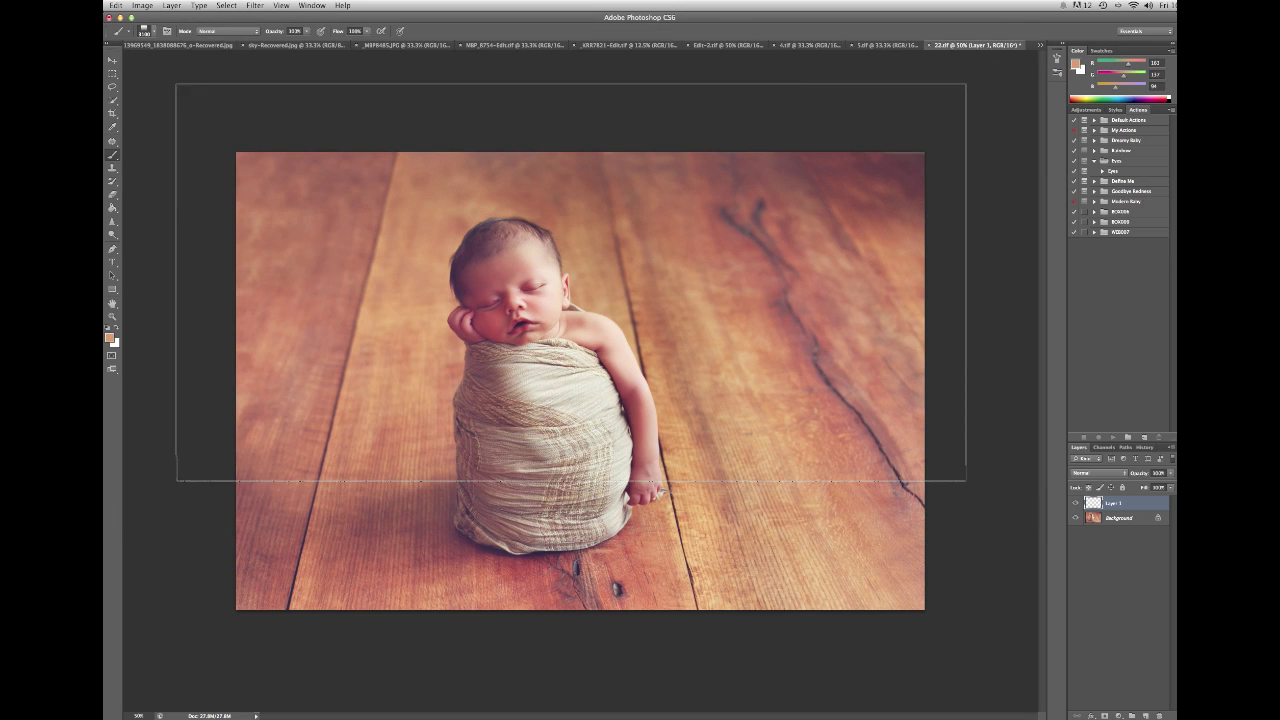
key("bracketleft")
key("bracketleft")
key("bracketleft")
key("bracketleft")
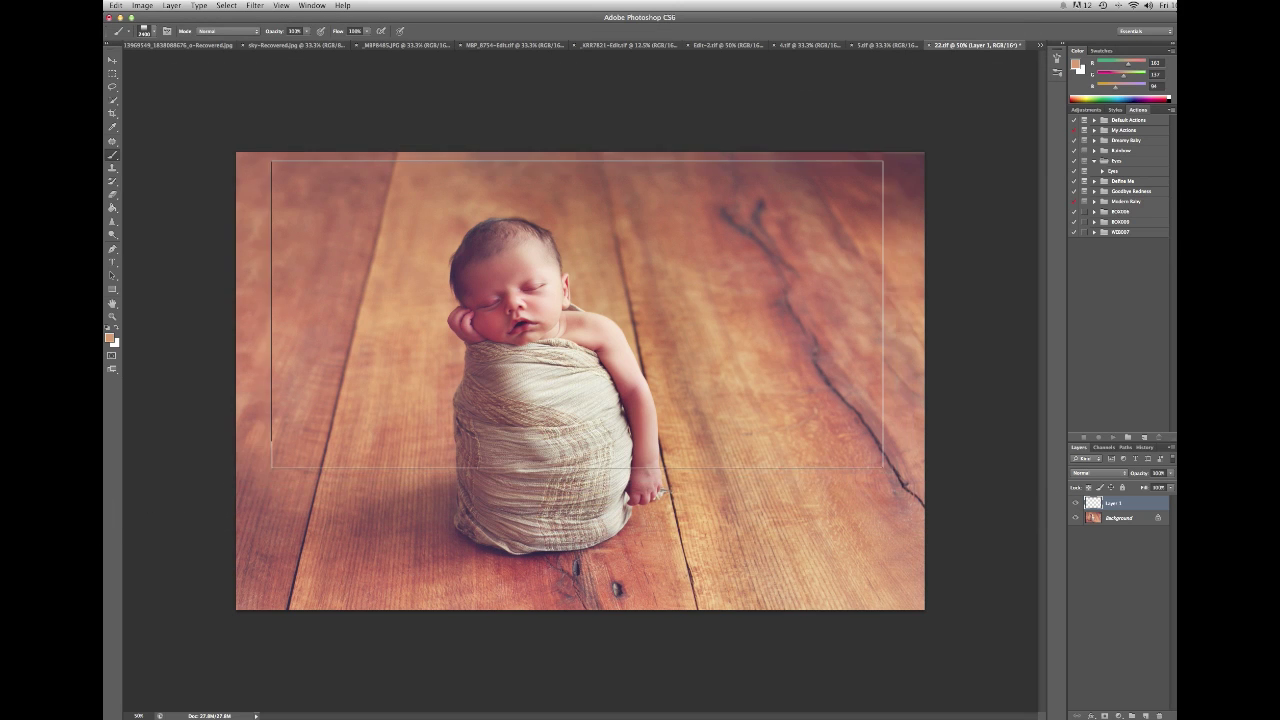
key("bracketright")
key("bracketright")
key("bracketright")
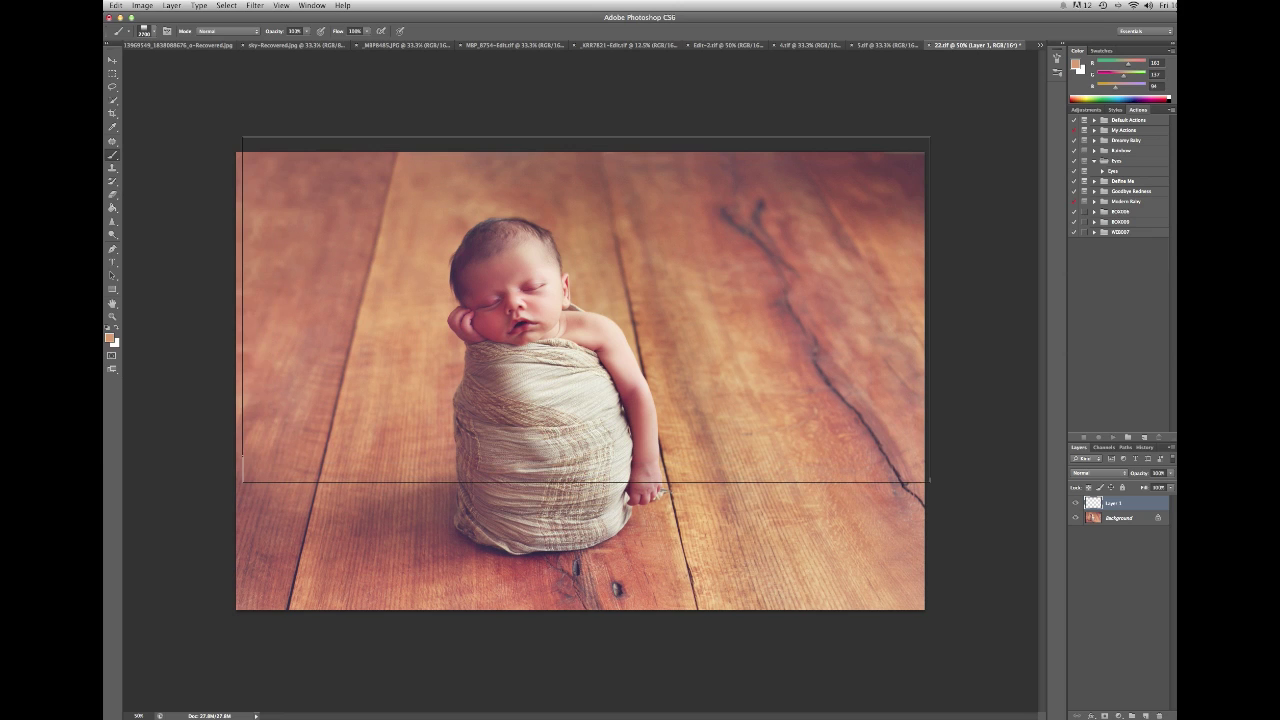
key("bracketright")
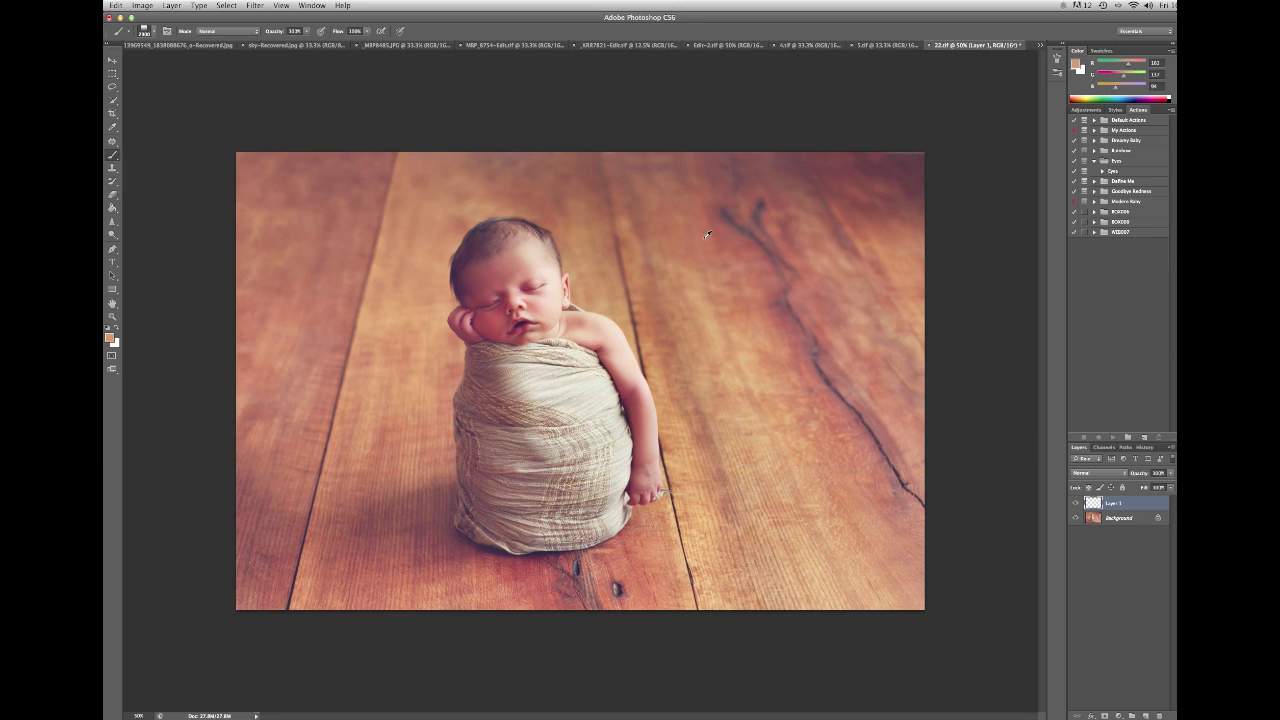
left_click(643, 206, "alt")
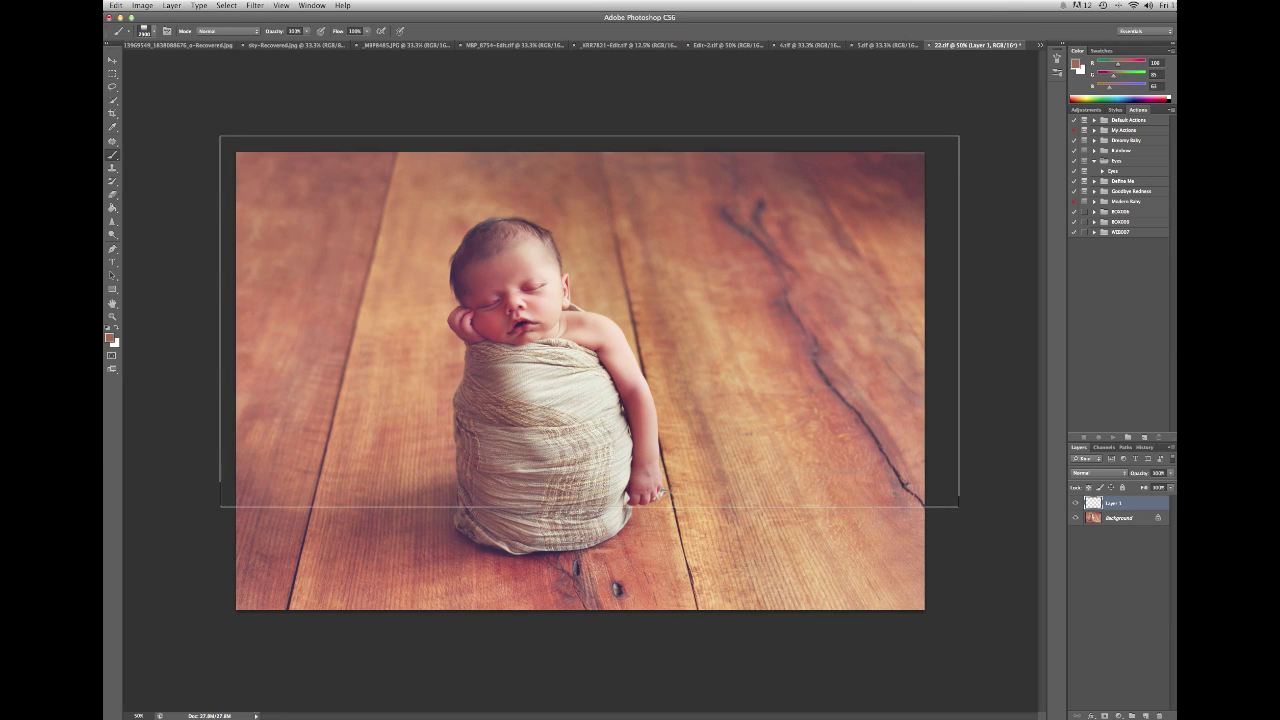
left_click(589, 321)
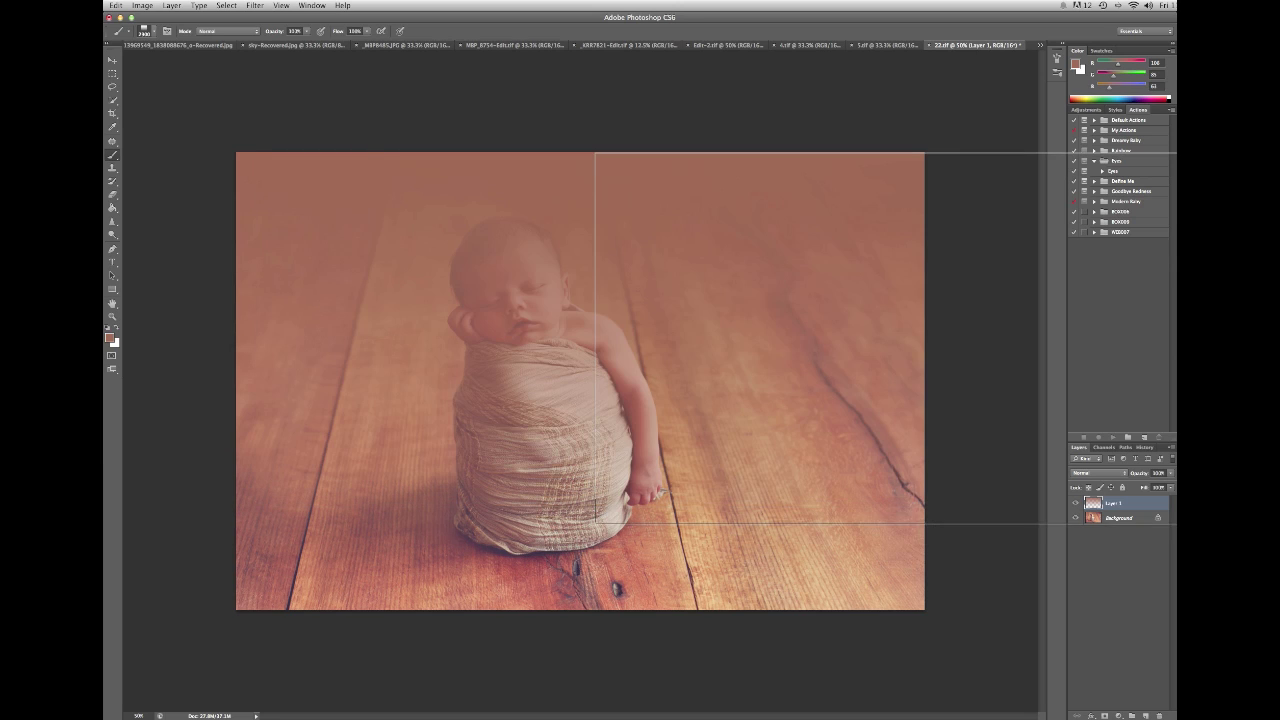
Switch to the Eraser tool and give it the first soft round brush preset
left_click(113, 194)
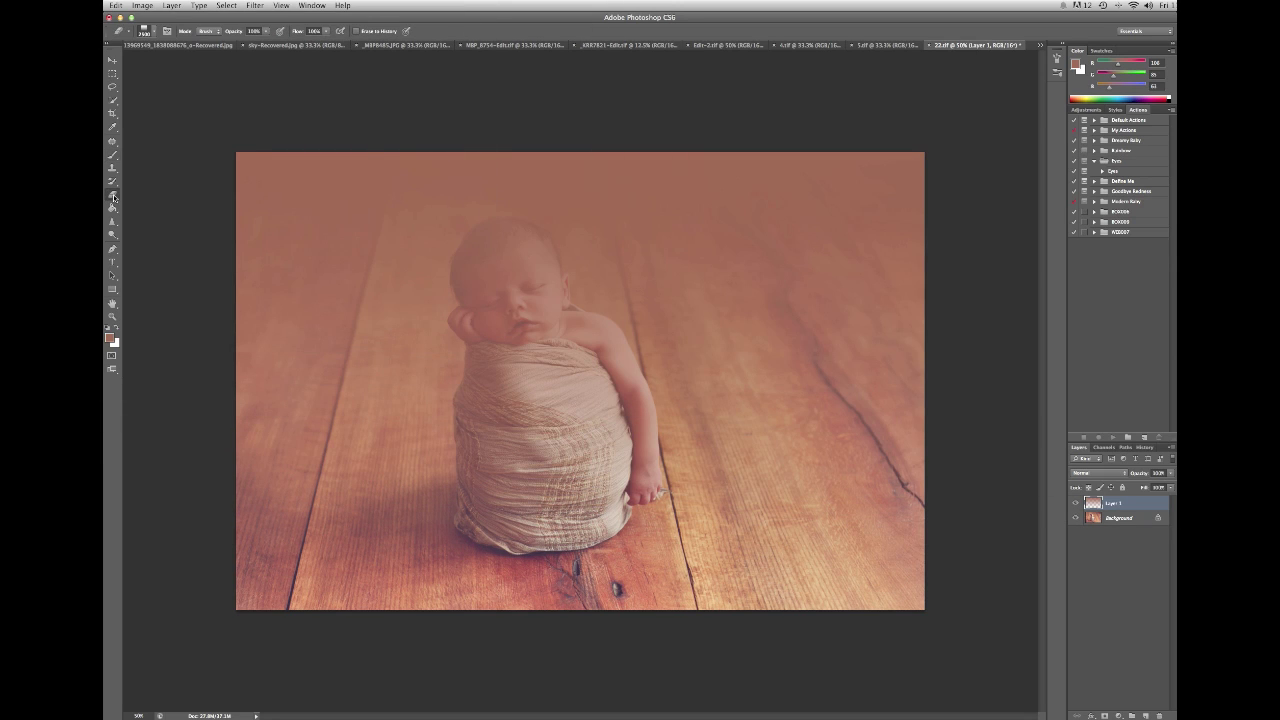
left_click(155, 32)
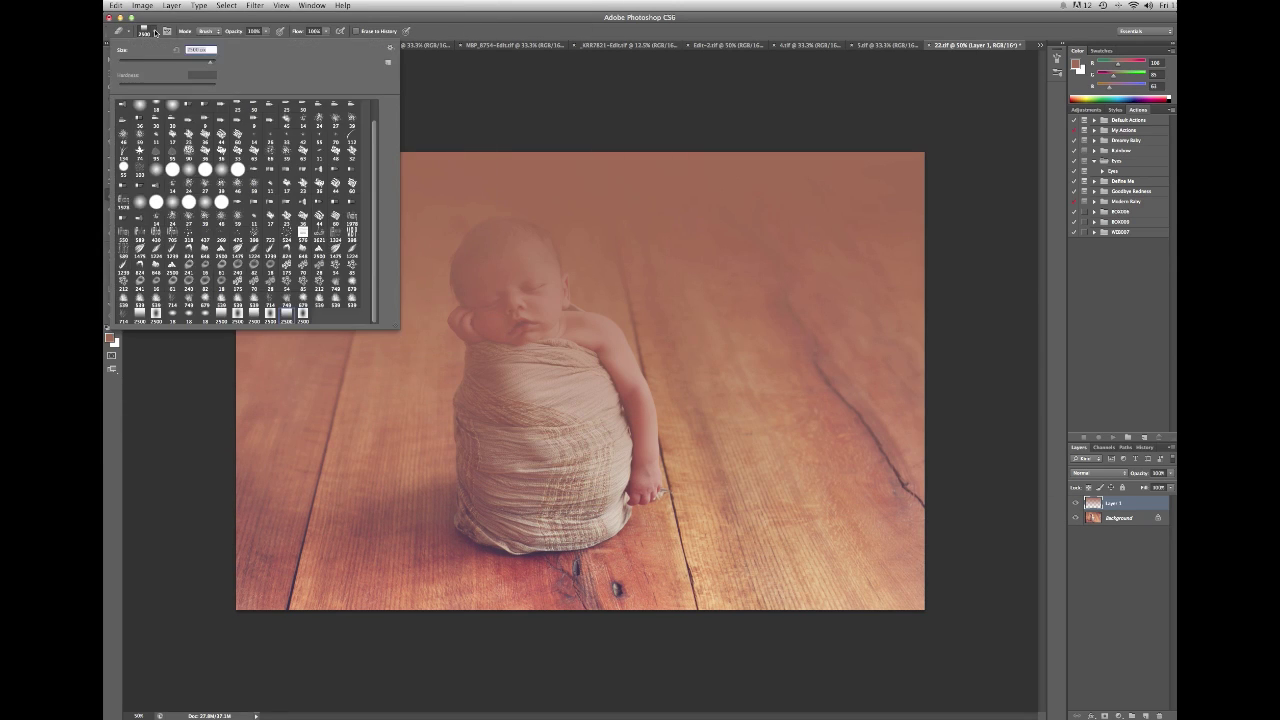
scroll(130, 133, "up", 2)
left_click(122, 109)
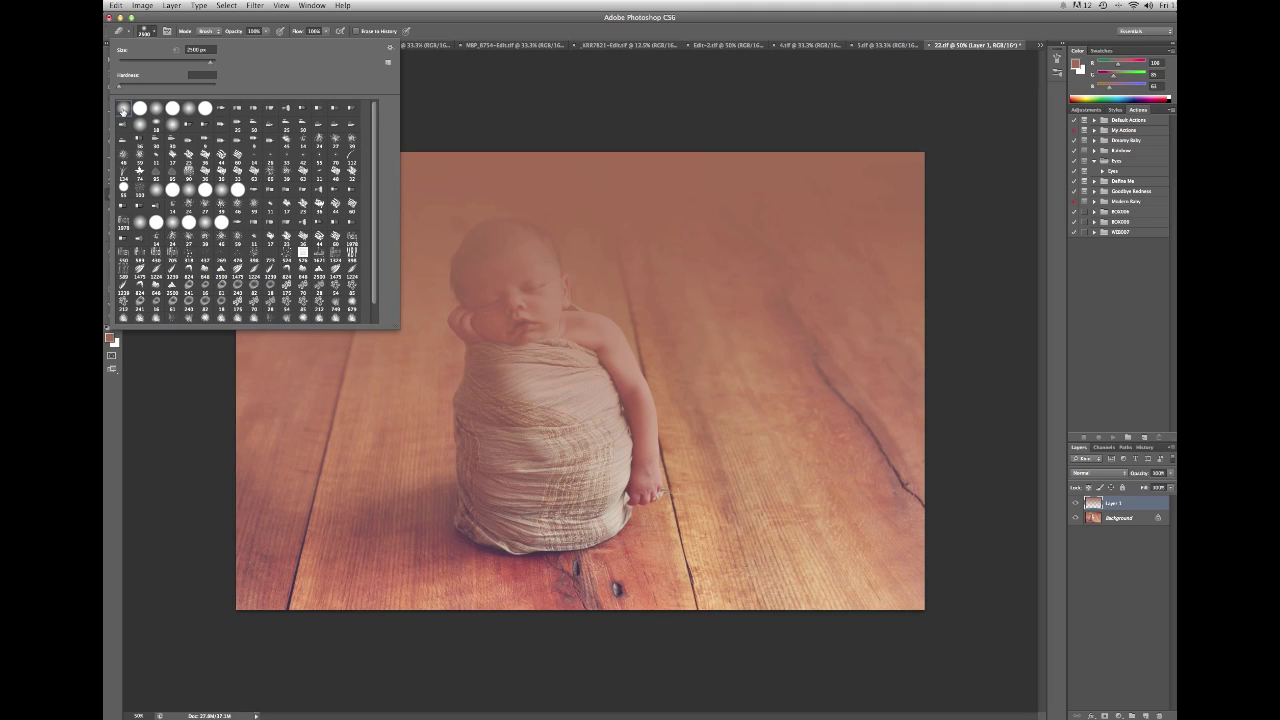
left_click(155, 32)
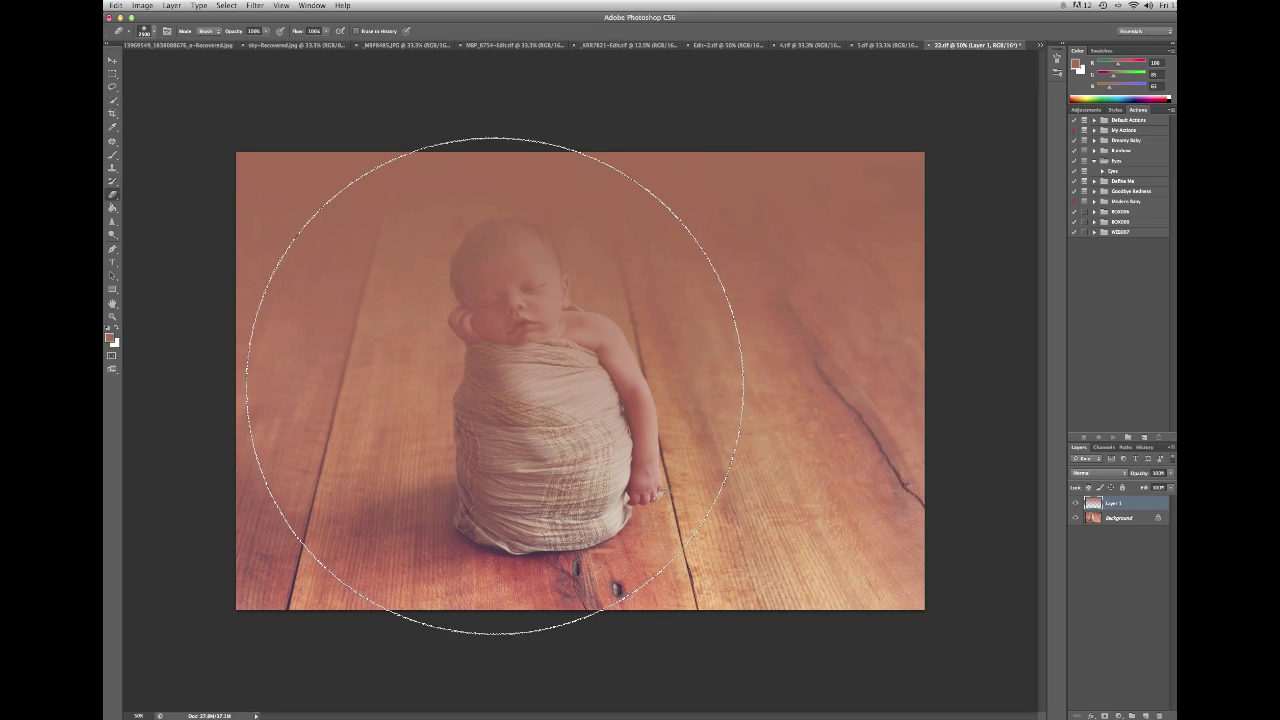
Shrink the eraser to a small soft tip and erase the colour haze over the baby's wrap and face
key("bracketleft")
key("bracketleft")
key("bracketleft")
key("bracketleft")
key("bracketleft")
key("bracketleft")
key("bracketleft")
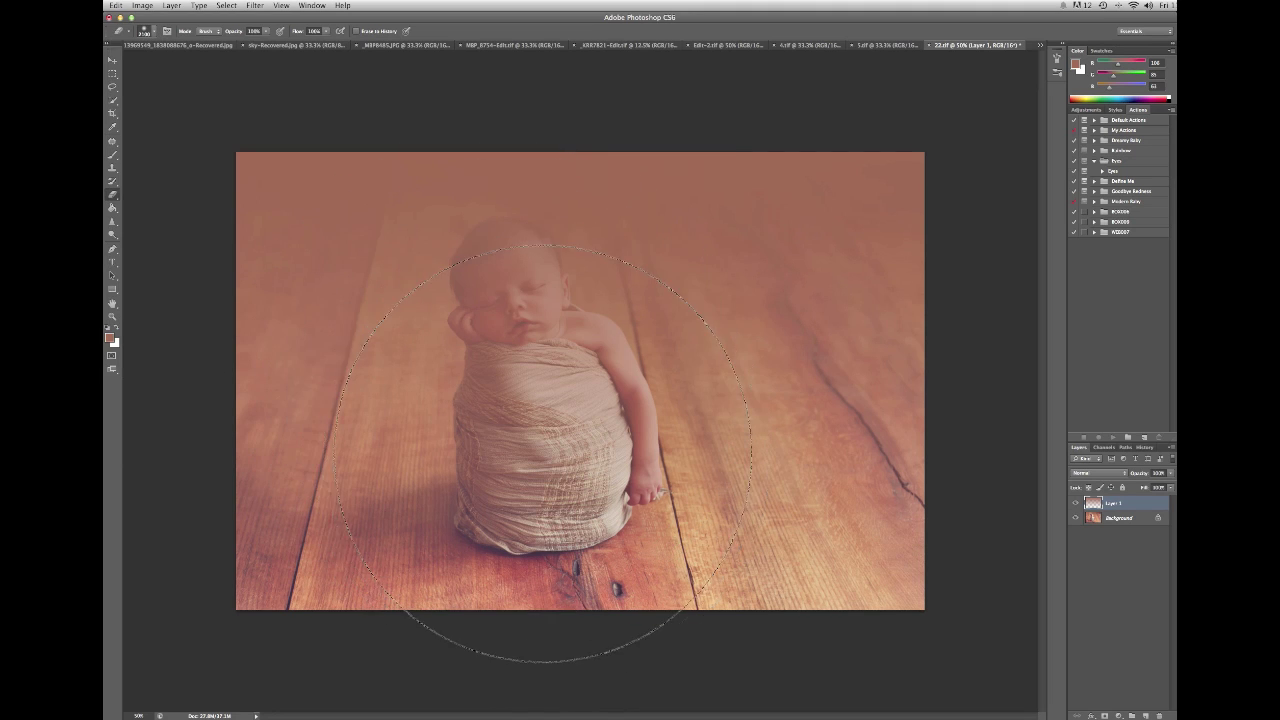
key("bracketleft")
key("bracketleft")
key("bracketleft")
key("bracketleft")
key("bracketleft")
key("bracketleft")
key("bracketleft")
key("bracketleft")
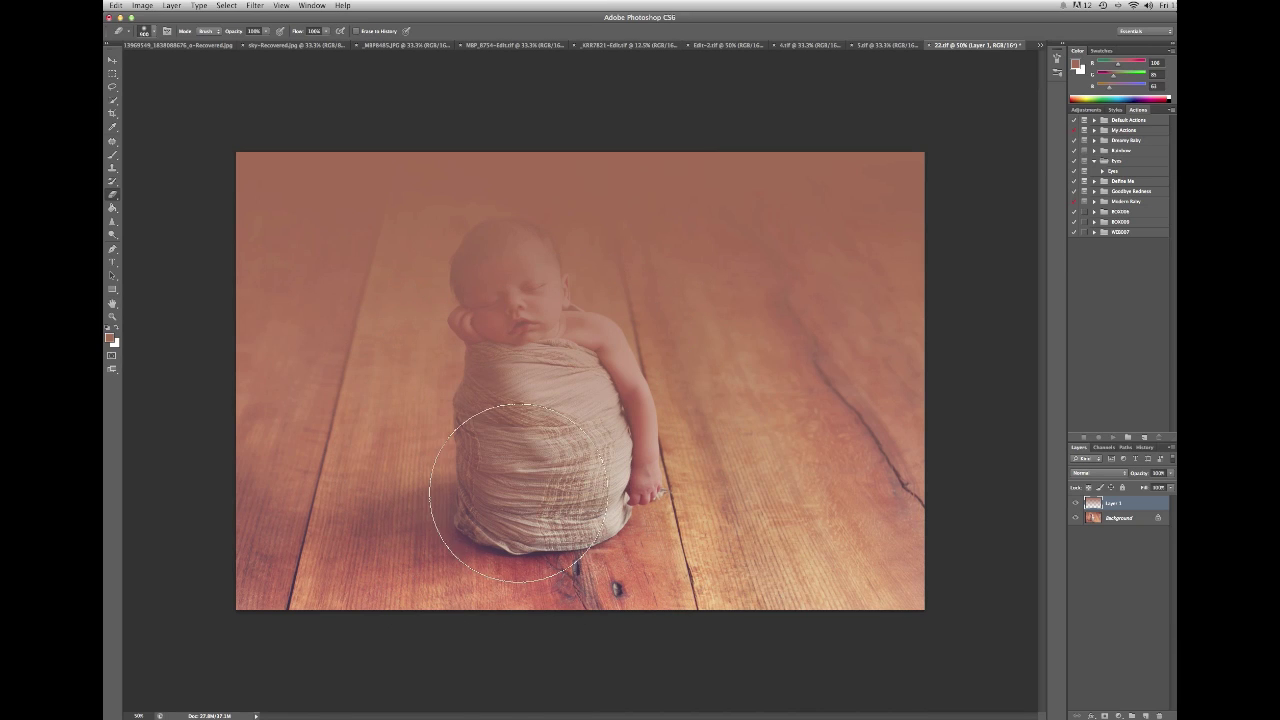
mouse_move(497, 395)
left_mouse_down()
mouse_move(498, 516)
mouse_move(493, 374)
mouse_move(516, 381)
mouse_move(540, 524)
mouse_move(523, 387)
mouse_move(544, 520)
mouse_move(534, 414)
mouse_move(640, 503)
mouse_move(625, 403)
mouse_move(572, 356)
mouse_move(607, 405)
left_mouse_up()
mouse_move(594, 360)
left_mouse_down()
mouse_move(547, 333)
mouse_move(540, 305)
mouse_move(482, 252)
mouse_move(476, 300)
mouse_move(509, 304)
left_mouse_up()
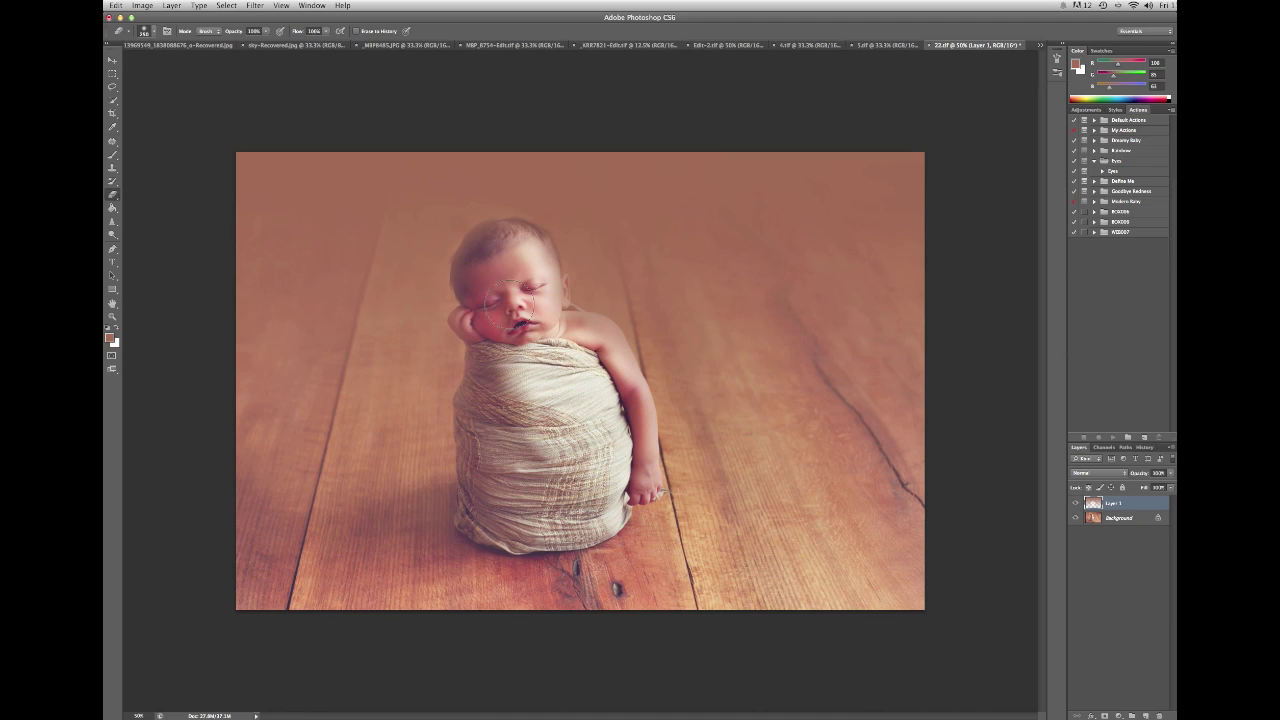
Erase the remaining haze from the baby's face, hair and arm, using a smaller eraser tip for the edges
left_click_drag(524, 261, 520, 359)
key("bracketleft")
key("bracketleft")
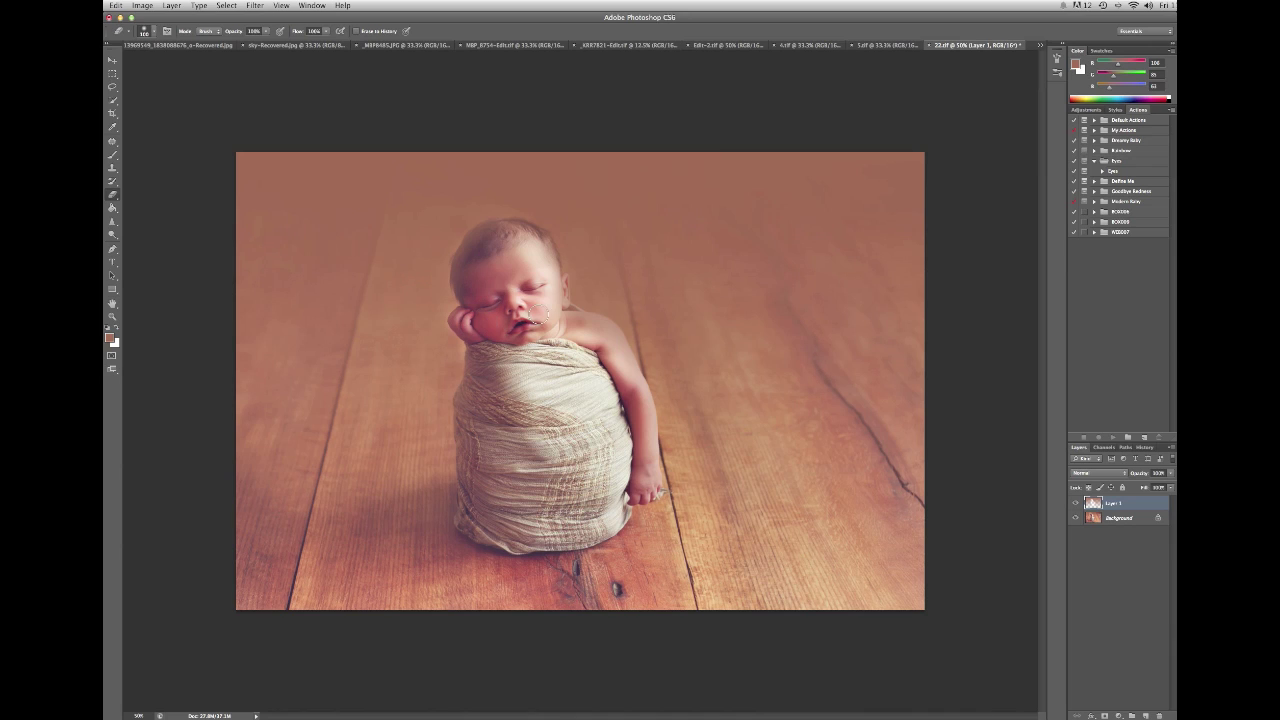
left_click_drag(569, 313, 556, 285)
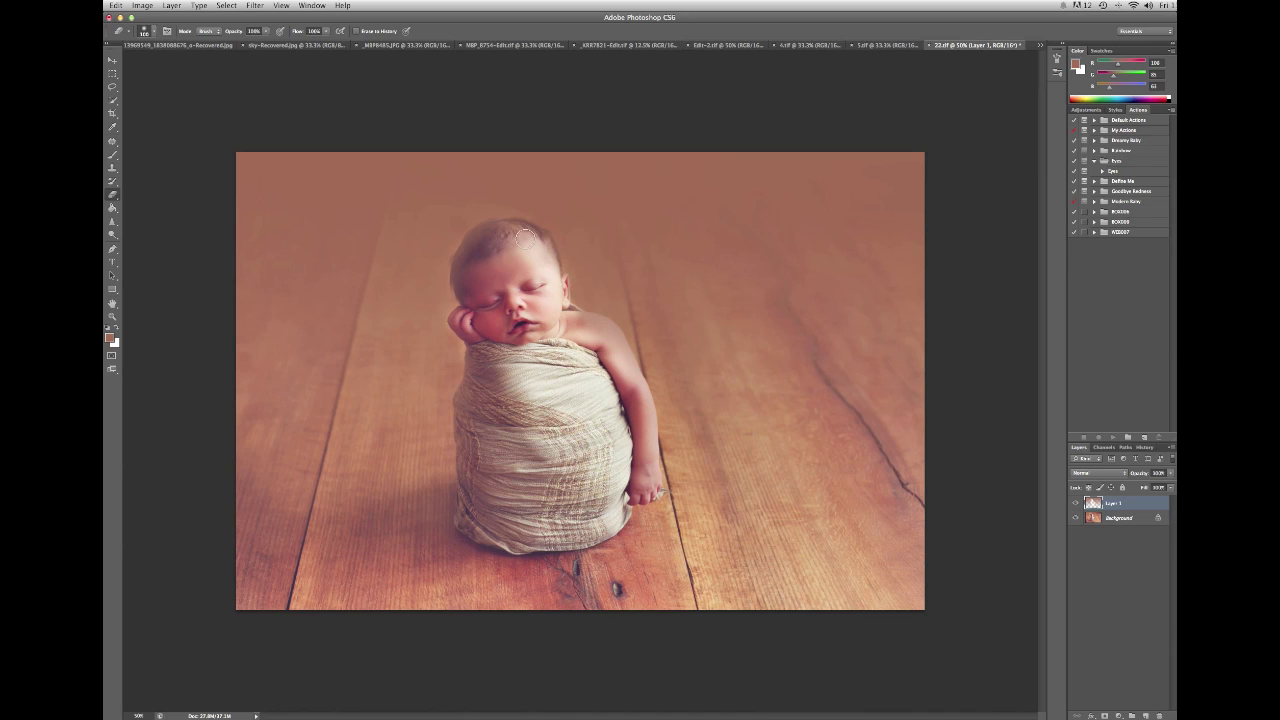
mouse_move(487, 233)
left_mouse_down()
mouse_move(471, 251)
mouse_move(469, 300)
mouse_move(481, 292)
left_mouse_up()
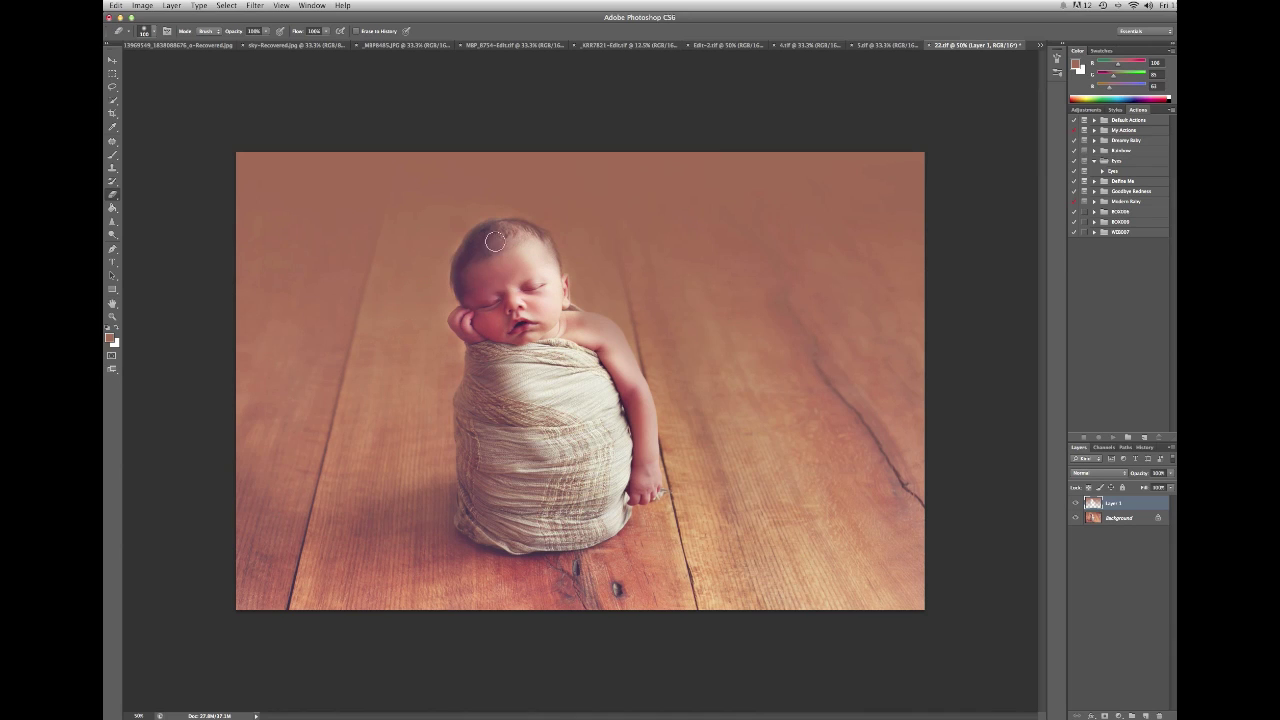
mouse_move(612, 334)
left_mouse_down()
mouse_move(598, 322)
mouse_move(645, 421)
left_mouse_up()
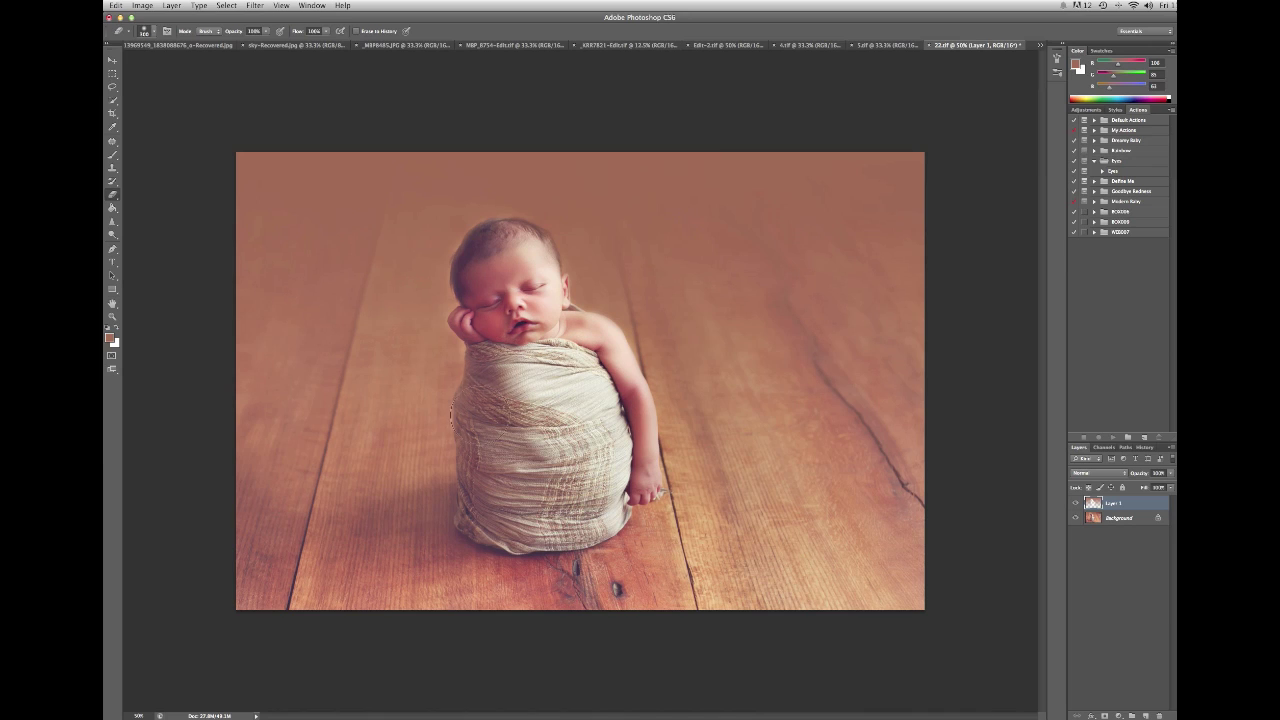
mouse_move(518, 315)
left_mouse_down()
mouse_move(472, 268)
mouse_move(502, 251)
left_mouse_up()
Enlarge the eraser well beyond the baby's head and lower its opacity to soften the haze around the baby
key("bracketright")
key("bracketright")
key("bracketright")
key("bracketright")
key("bracketright")
key("bracketright")
key("bracketright")
key("bracketright")
key("bracketright")
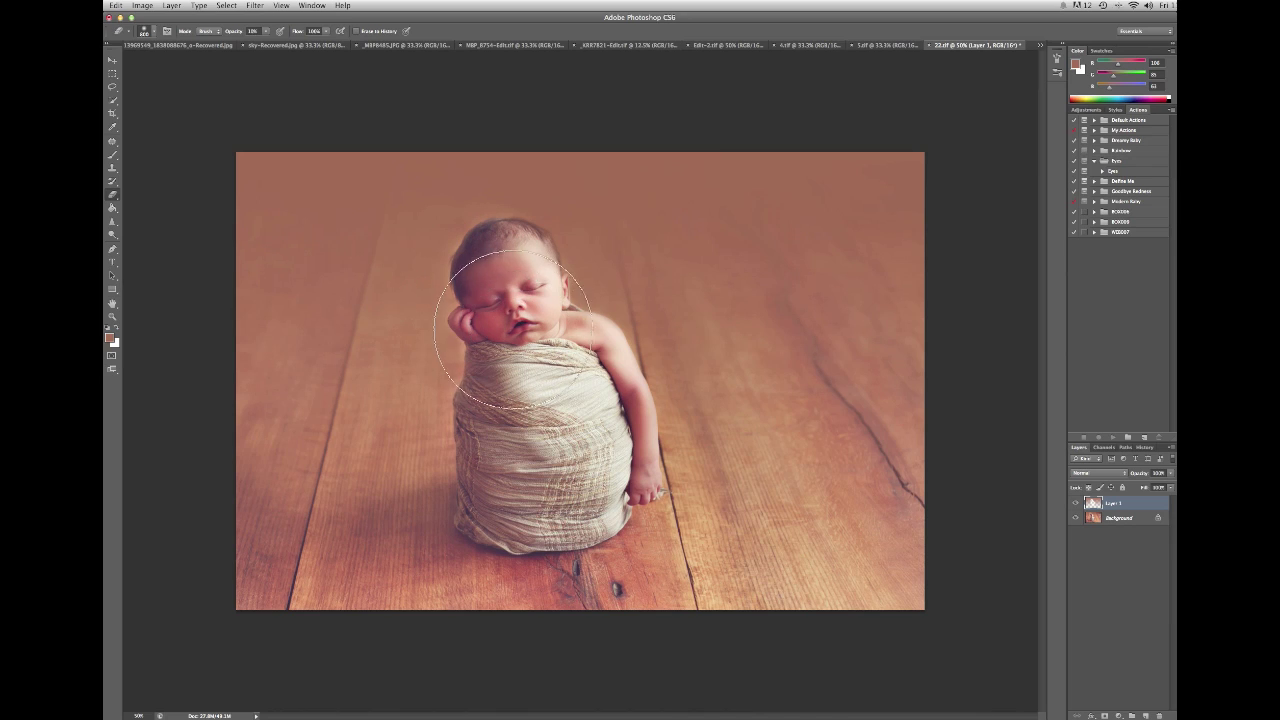
key("bracketright")
key("bracketright")
key("bracketright")
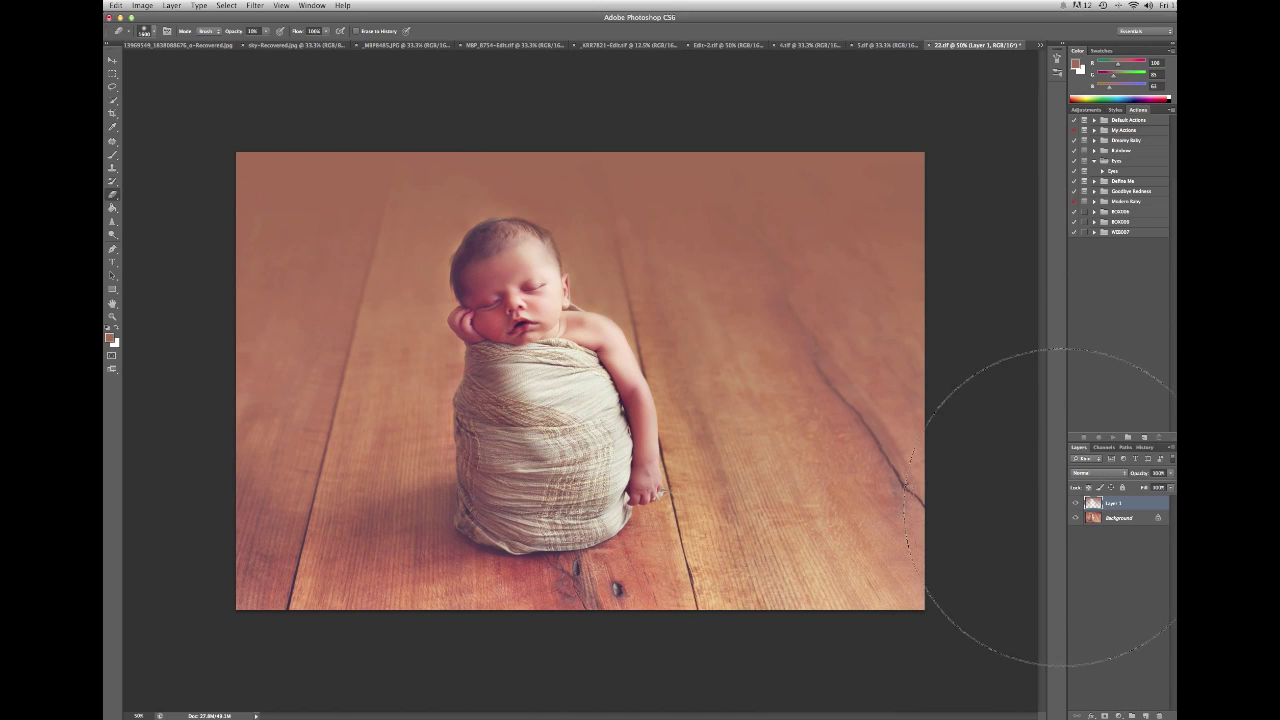
Toggle the visibility of Layer 1 to compare the photo with and without the fade
left_click(1075, 503)
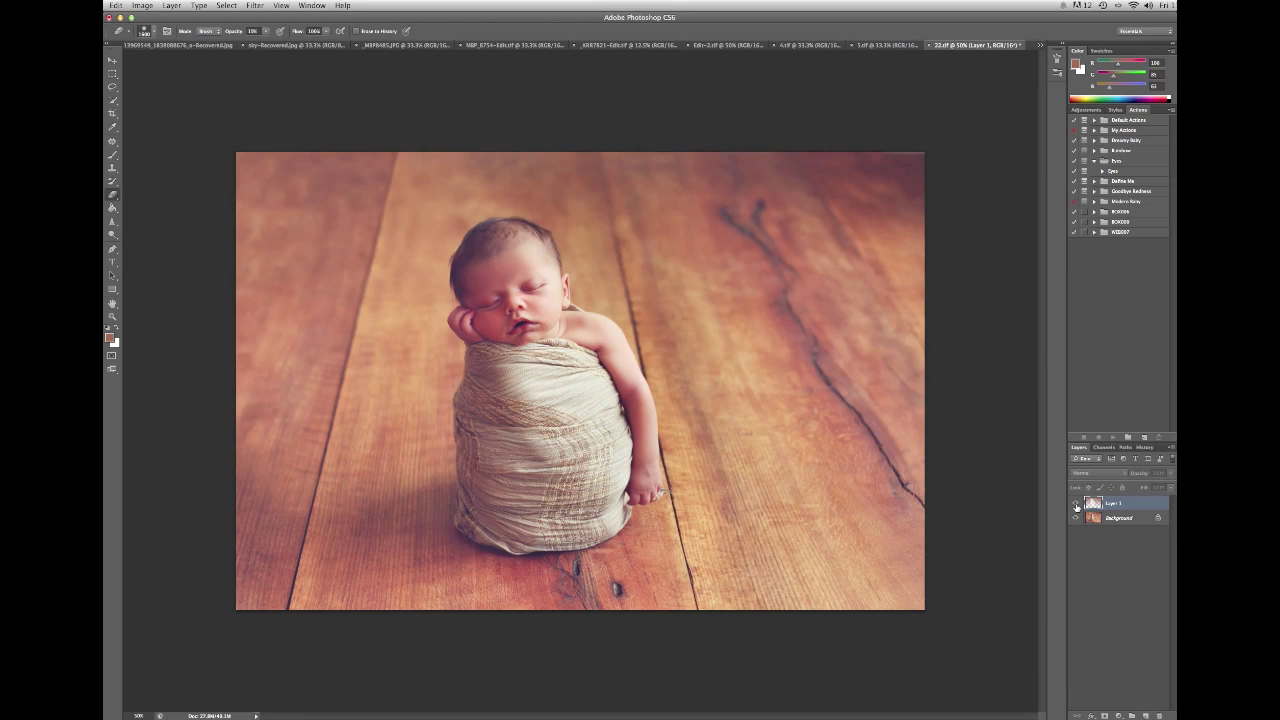
left_click(1075, 504)
left_click(1075, 504)
left_click(1075, 504)
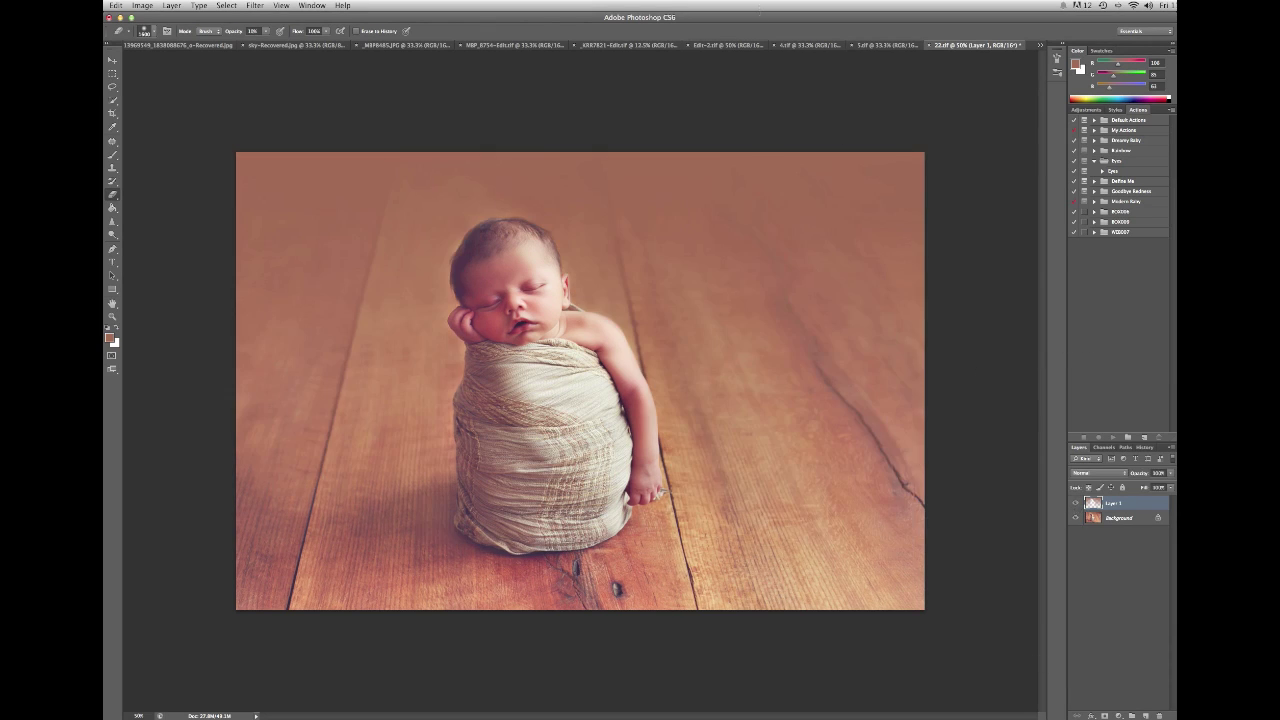
Switch to the 5.tif photo of the baby in the crate, select the Brush tool and add a new layer
left_click(901, 46)
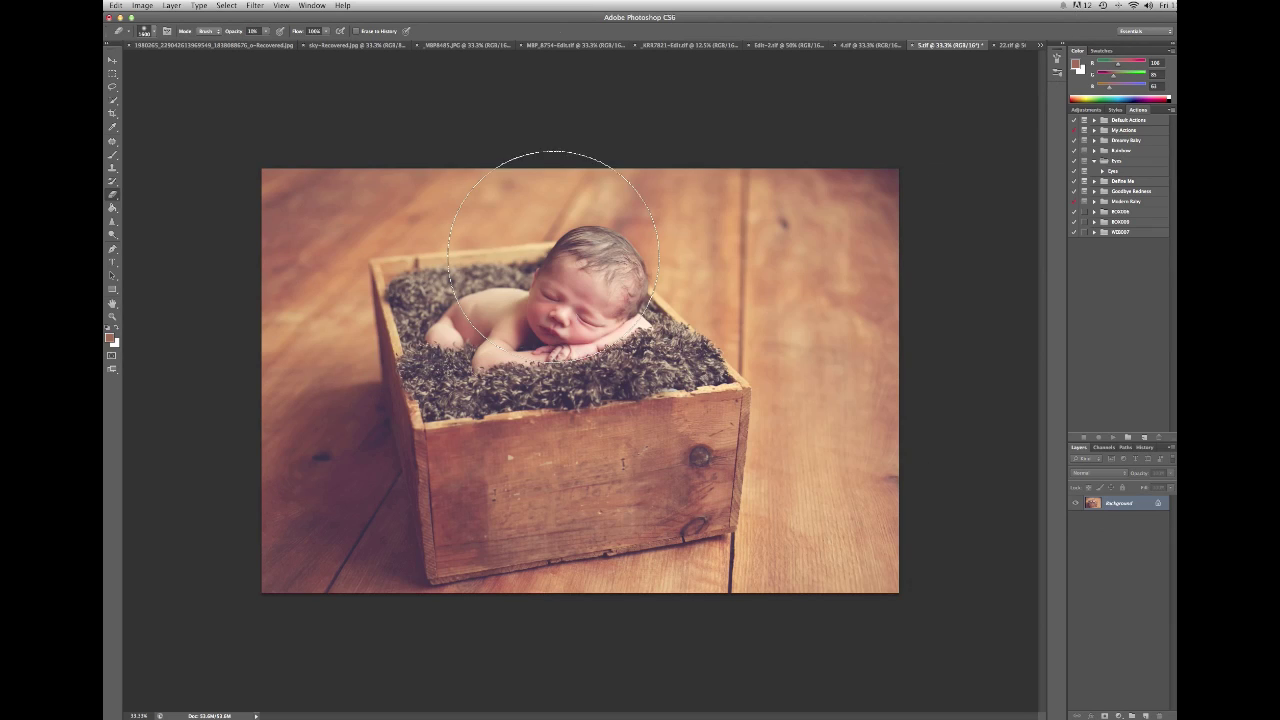
left_click(112, 155)
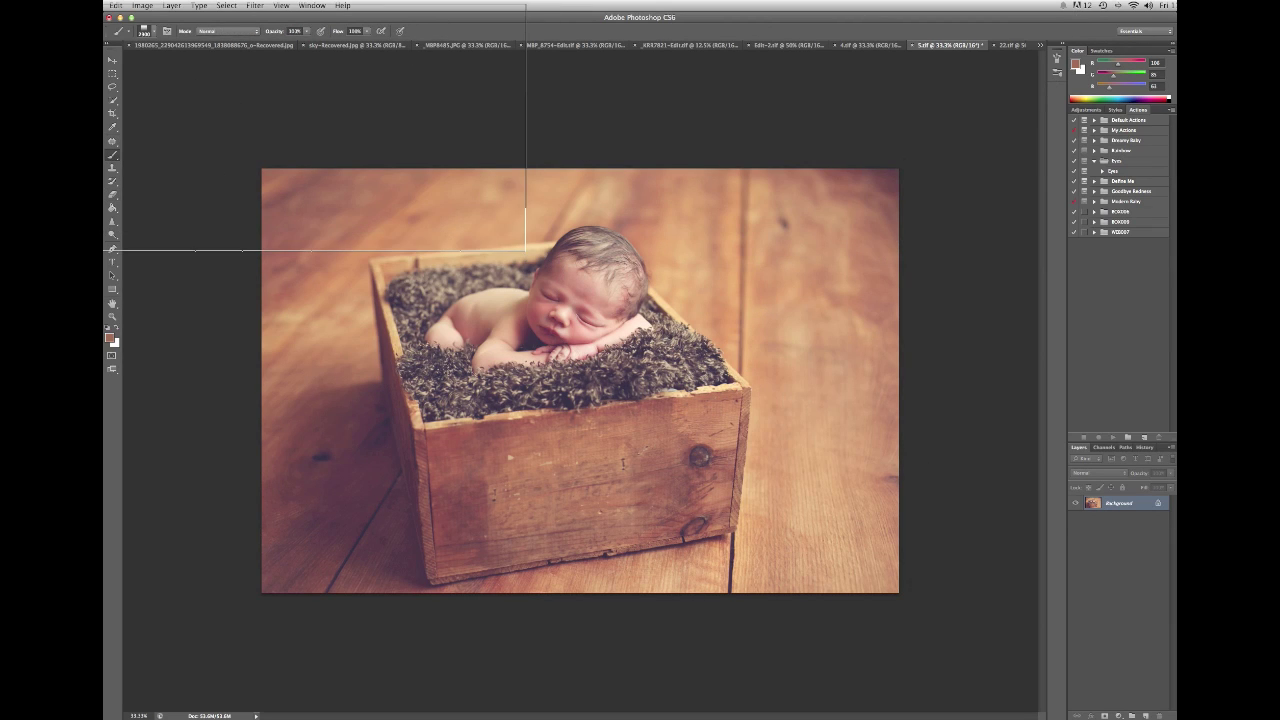
key("super+shift+n")
key("Return")
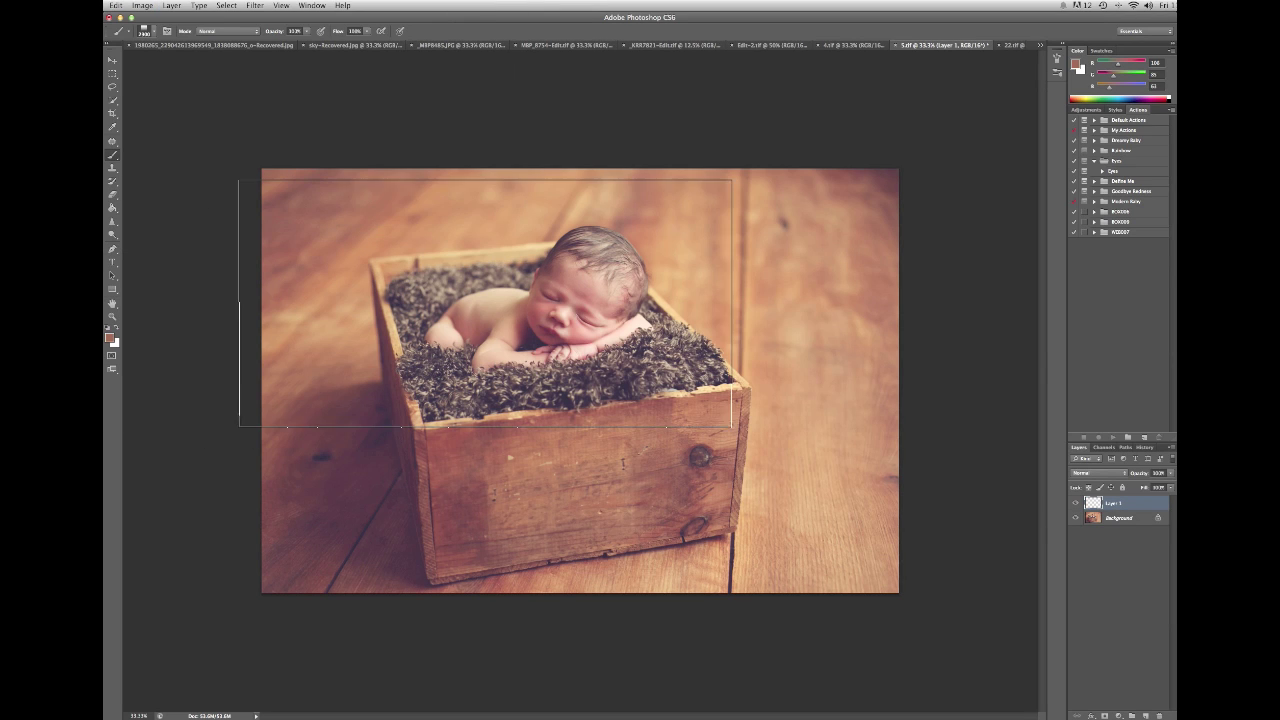
Enlarge the fade brush slightly wider than the crate photo and stamp it over the upper part in a colour sampled from the background wood
key("]")
key("]")
key("]")
key("]")
key("]")
key("]")
key("bracketright")
key("bracketright")
key("bracketright")
key("bracketright")
key("bracketright")
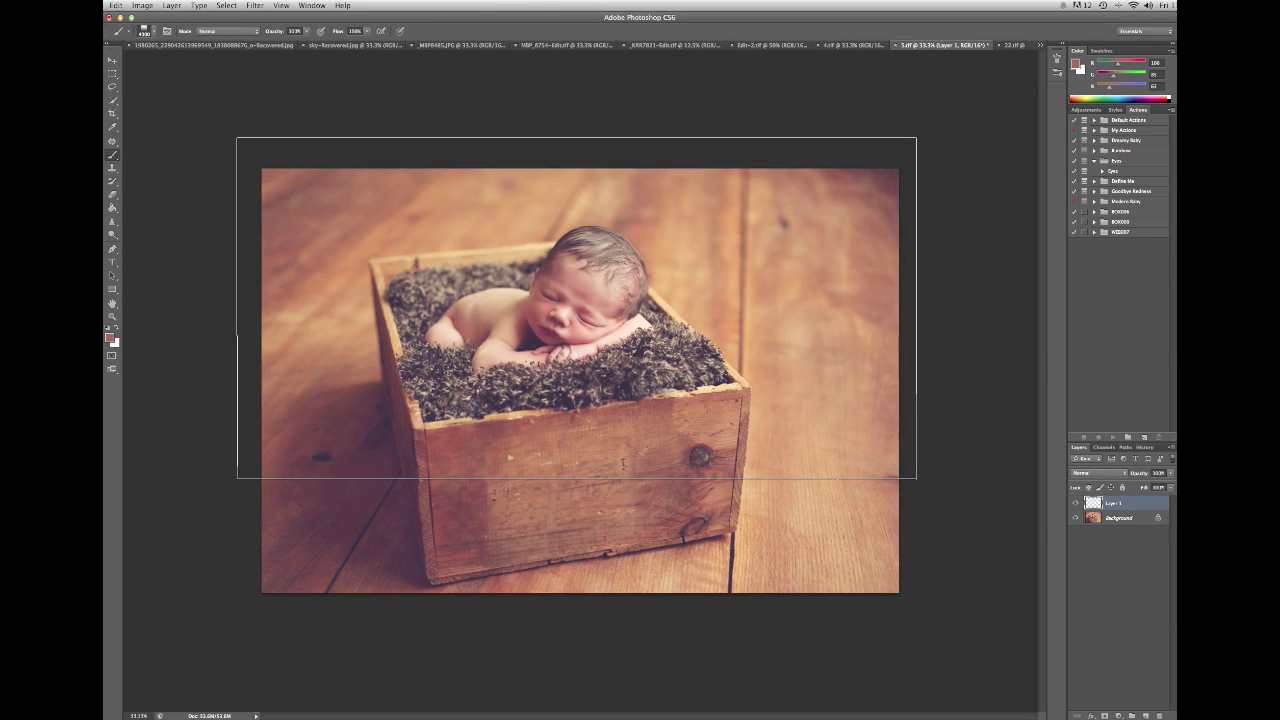
left_click(650, 192, "alt")
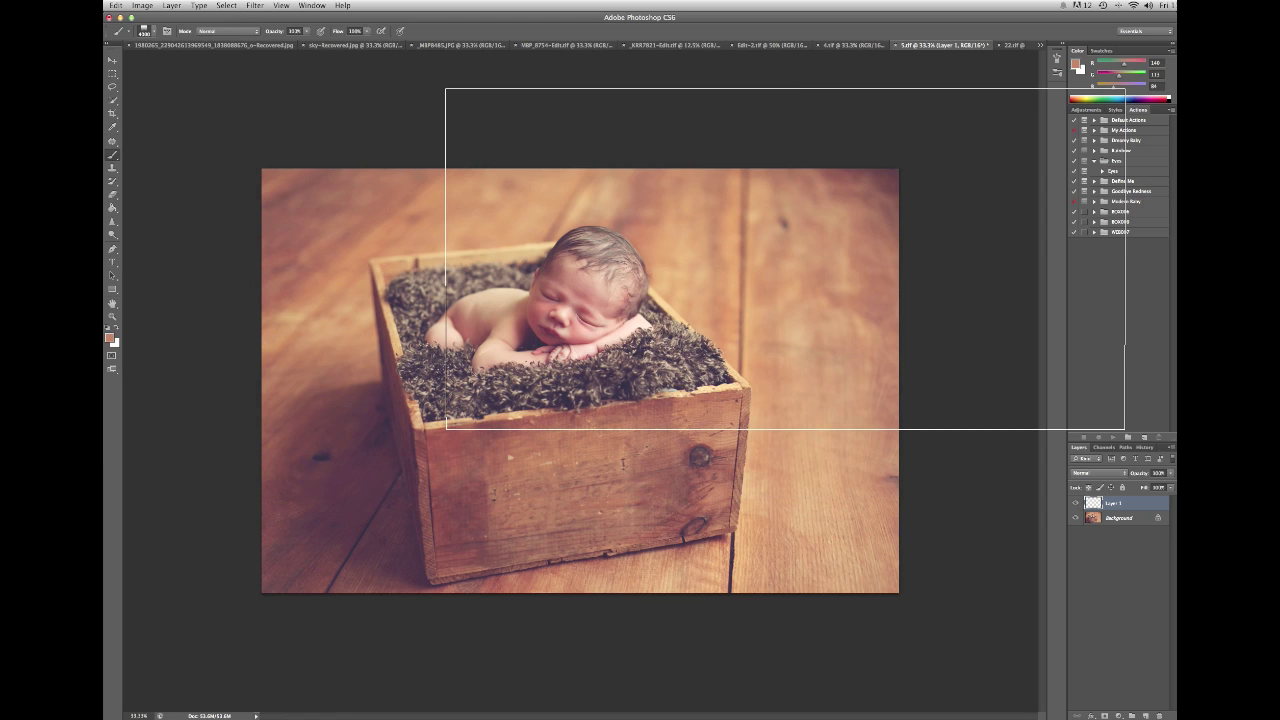
left_click(785, 259)
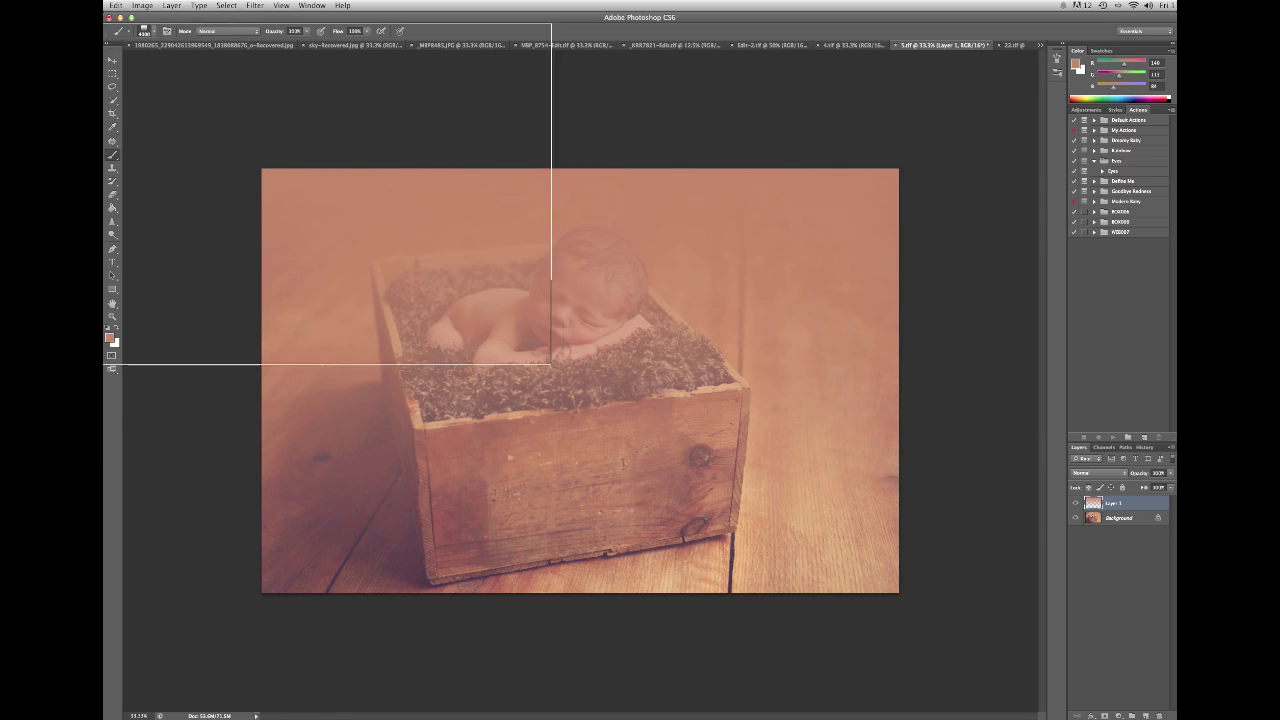
Erase the haze from the baby, the fur and the front of the crate with a large eraser at 100% opacity
left_click(112, 197)
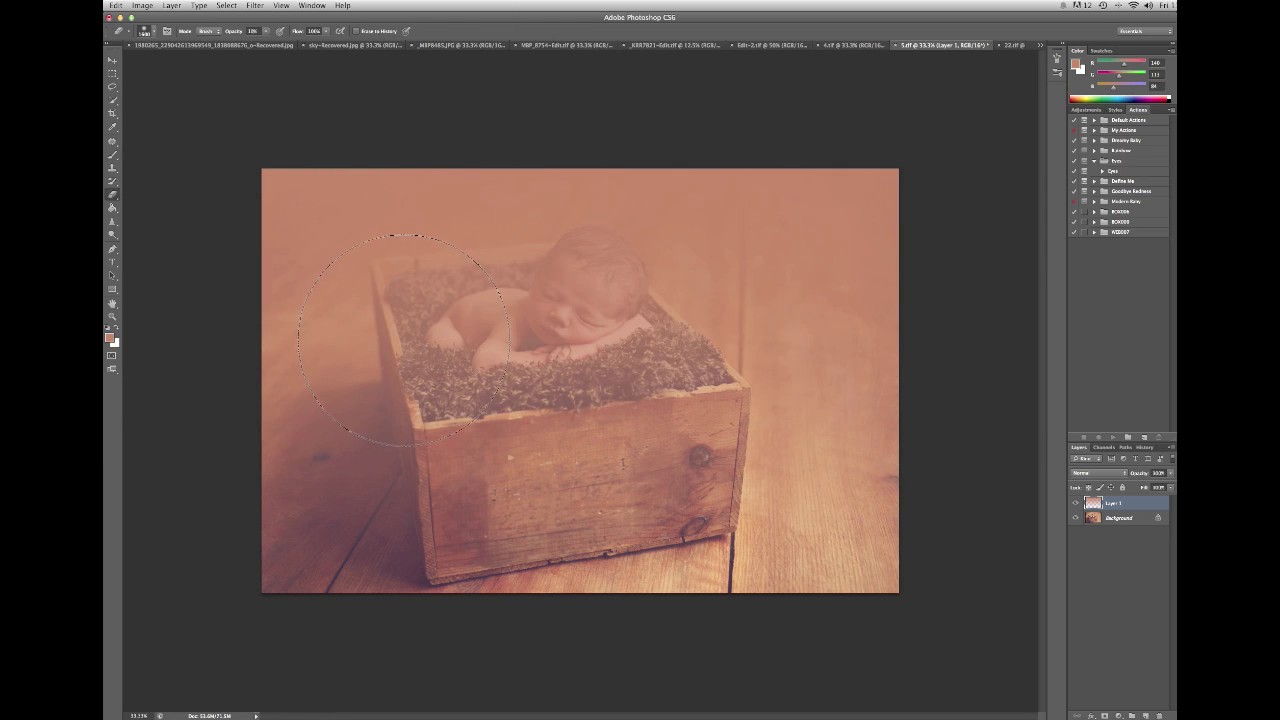
mouse_move(403, 340)
left_mouse_down()
mouse_move(514, 405)
mouse_move(556, 404)
mouse_move(515, 389)
mouse_move(423, 406)
mouse_move(482, 462)
mouse_move(543, 460)
mouse_move(545, 408)
mouse_move(408, 436)
mouse_move(496, 448)
mouse_move(439, 426)
mouse_move(492, 440)
mouse_move(436, 440)
left_mouse_up()
key("0")
mouse_move(543, 438)
left_mouse_down()
mouse_move(485, 478)
mouse_move(436, 458)
mouse_move(510, 470)
mouse_move(554, 442)
mouse_move(691, 473)
mouse_move(648, 455)
mouse_move(753, 457)
left_mouse_up()
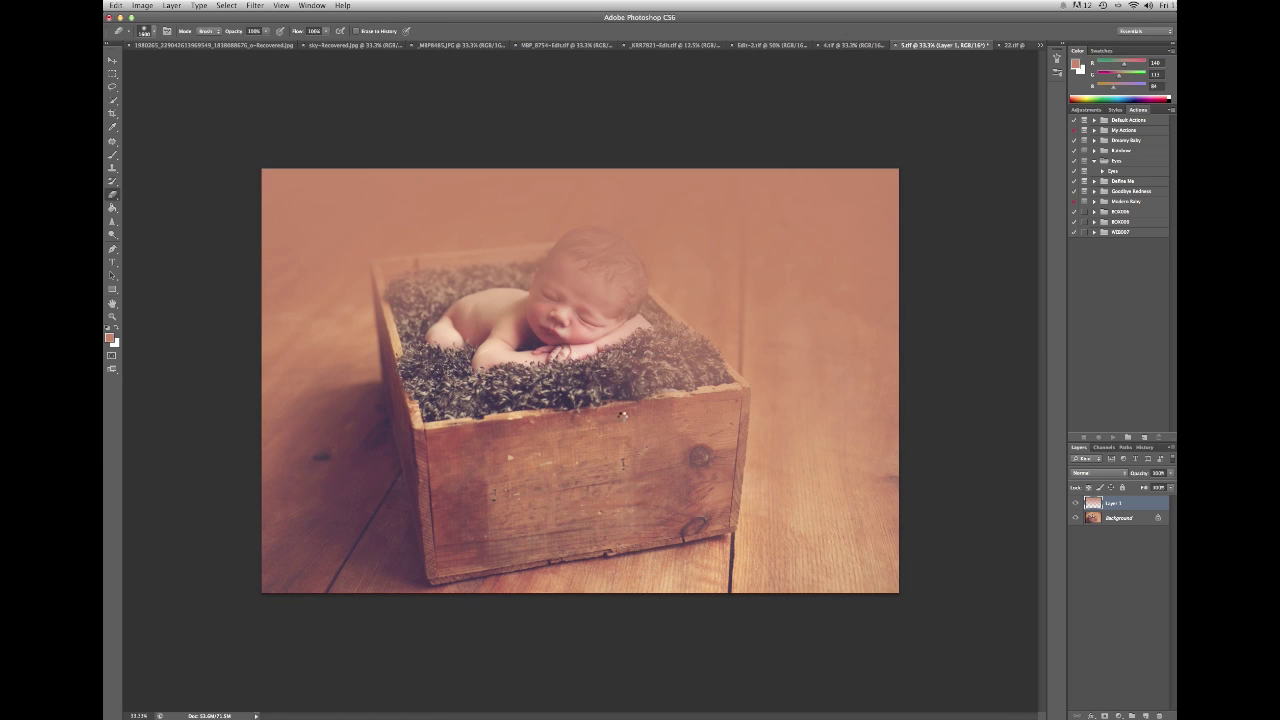
mouse_move(622, 415)
left_mouse_down()
mouse_move(690, 360)
mouse_move(735, 378)
left_mouse_up()
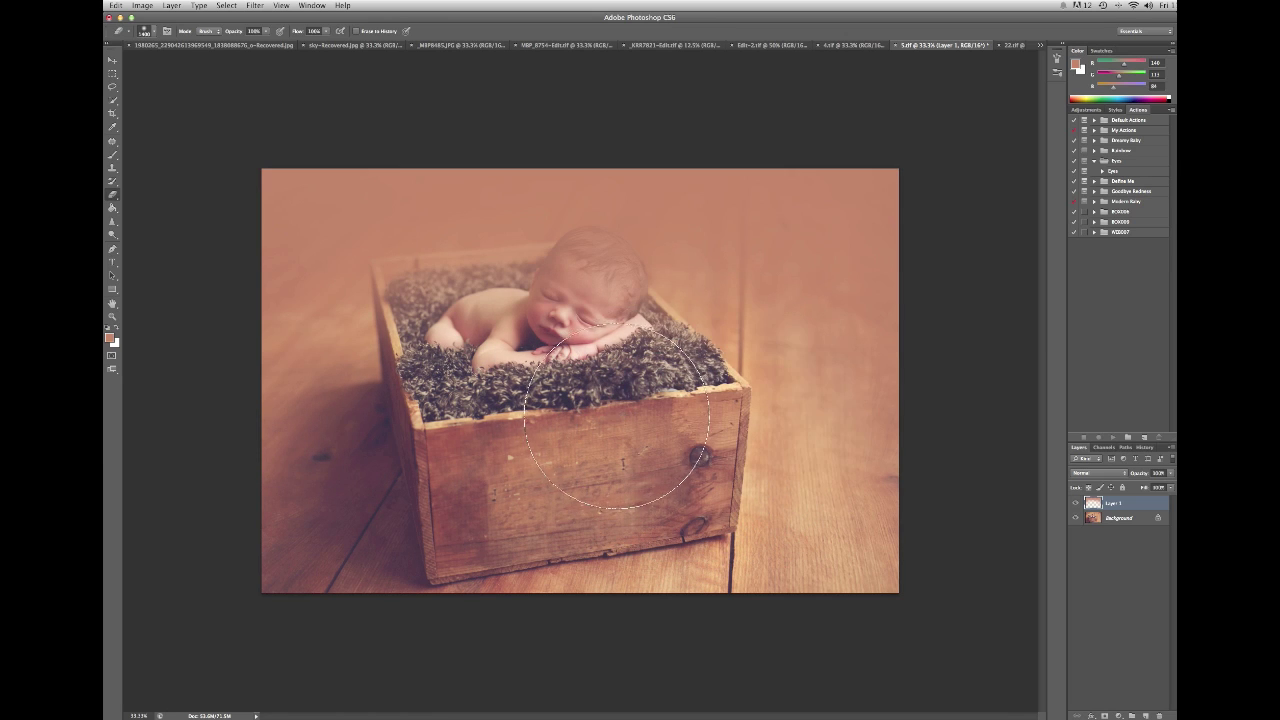
Shrink the eraser considerably and erase the remaining haze over the baby's head and the nearby edges of the crate
key("bracketleft")
key("bracketleft")
key("bracketleft")
key("bracketleft")
key("bracketleft")
key("bracketleft")
key("bracketleft")
key("bracketleft")
key("bracketleft")
mouse_move(617, 366)
left_mouse_down()
mouse_move(650, 374)
mouse_move(597, 274)
mouse_move(560, 330)
mouse_move(573, 331)
mouse_move(564, 307)
mouse_move(583, 290)
mouse_move(477, 325)
mouse_move(462, 368)
mouse_move(517, 357)
mouse_move(429, 352)
mouse_move(433, 392)
mouse_move(439, 377)
mouse_move(520, 356)
mouse_move(529, 311)
mouse_move(550, 313)
mouse_move(565, 262)
left_mouse_up()
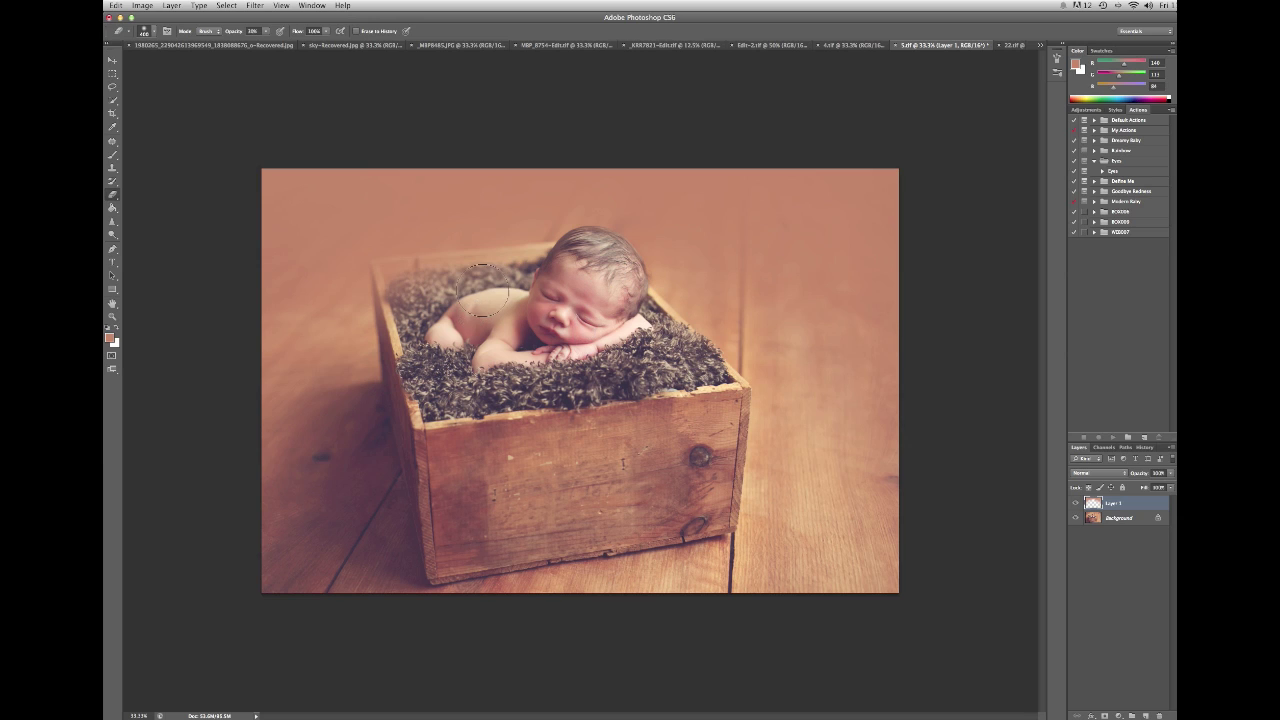
Enlarge the eraser and lightly clear the haze from the fur along the crate's back edge
key("bracketright")
key("bracketright")
key("bracketright")
key("bracketright")
key("bracketright")
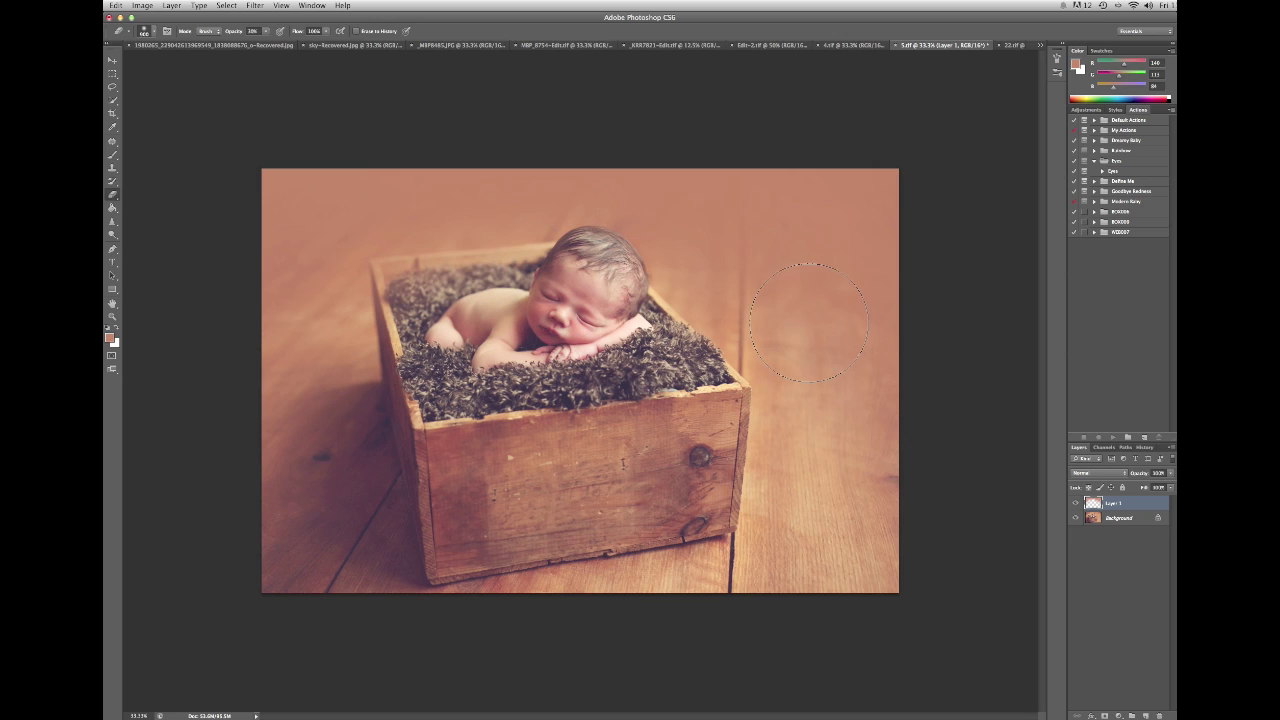
Toggle the visibility of Layer 1 to compare the crate photo with and without the fade
left_click(1077, 505)
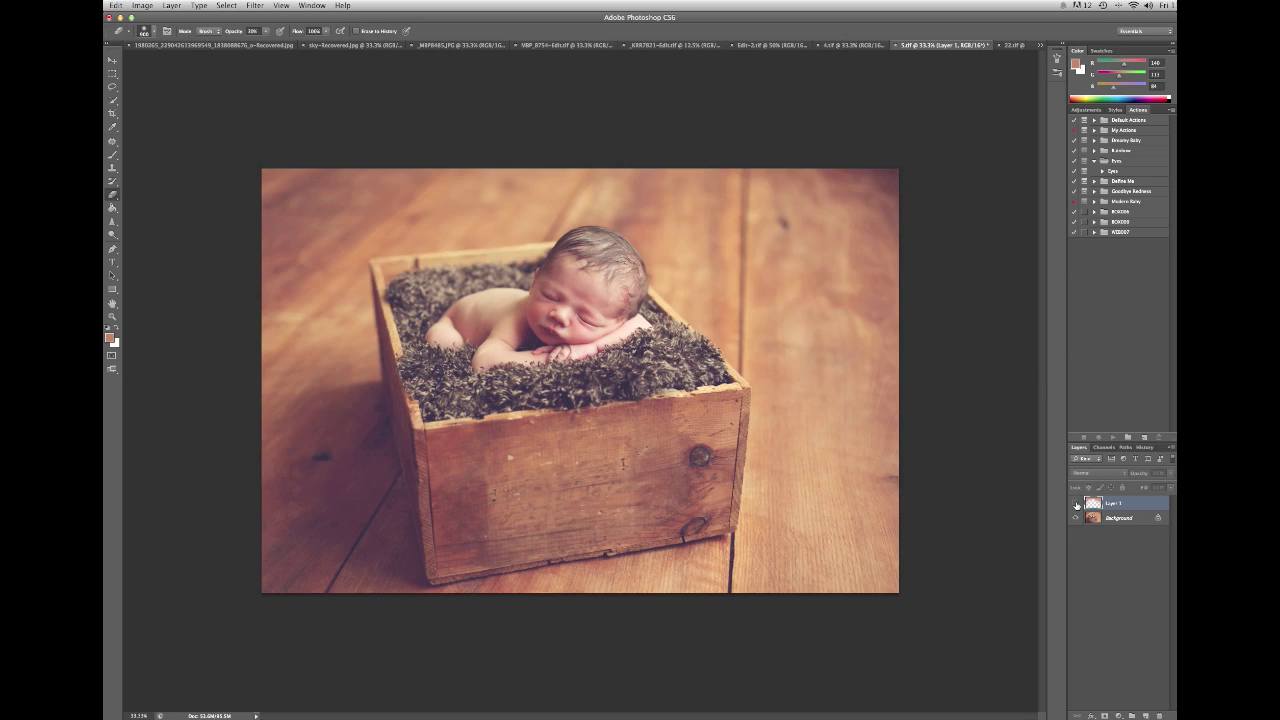
left_click(1077, 505)
left_click(1077, 505)
left_click(1077, 505)
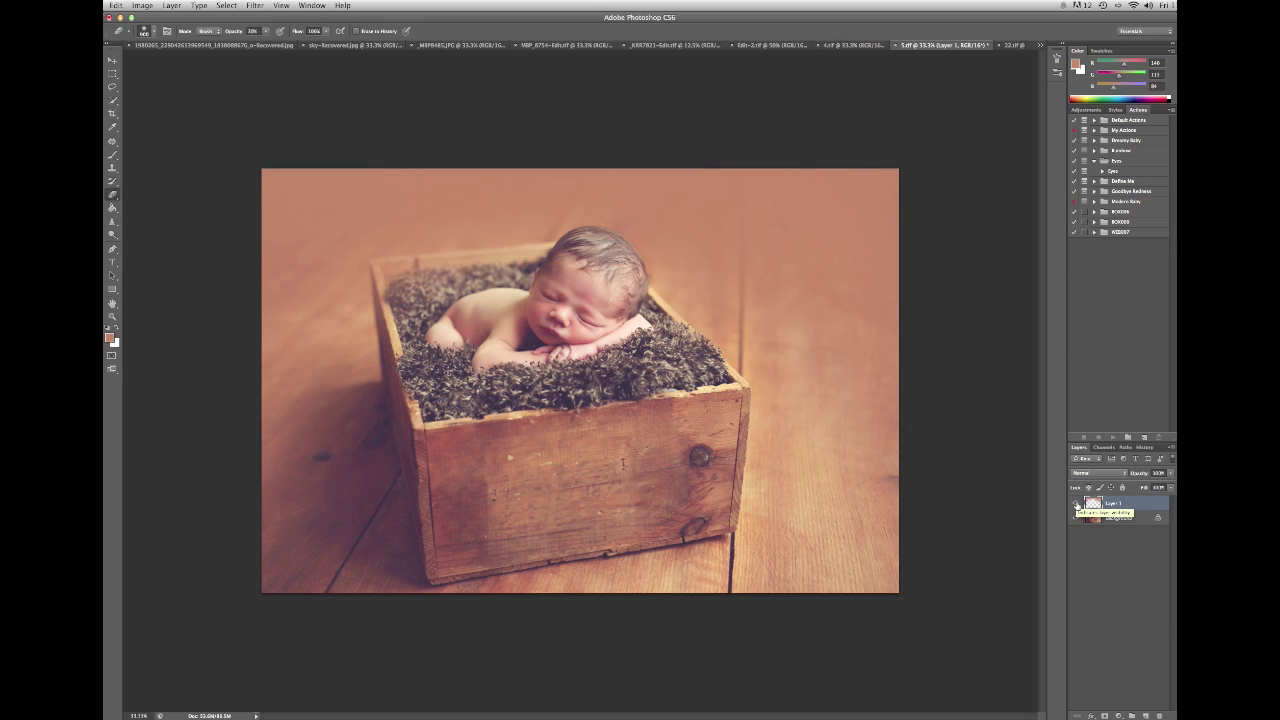
Switch to the 4.tif photo of the baby in the metal bucket, add a new layer and select the Brush tool
left_click(862, 46)
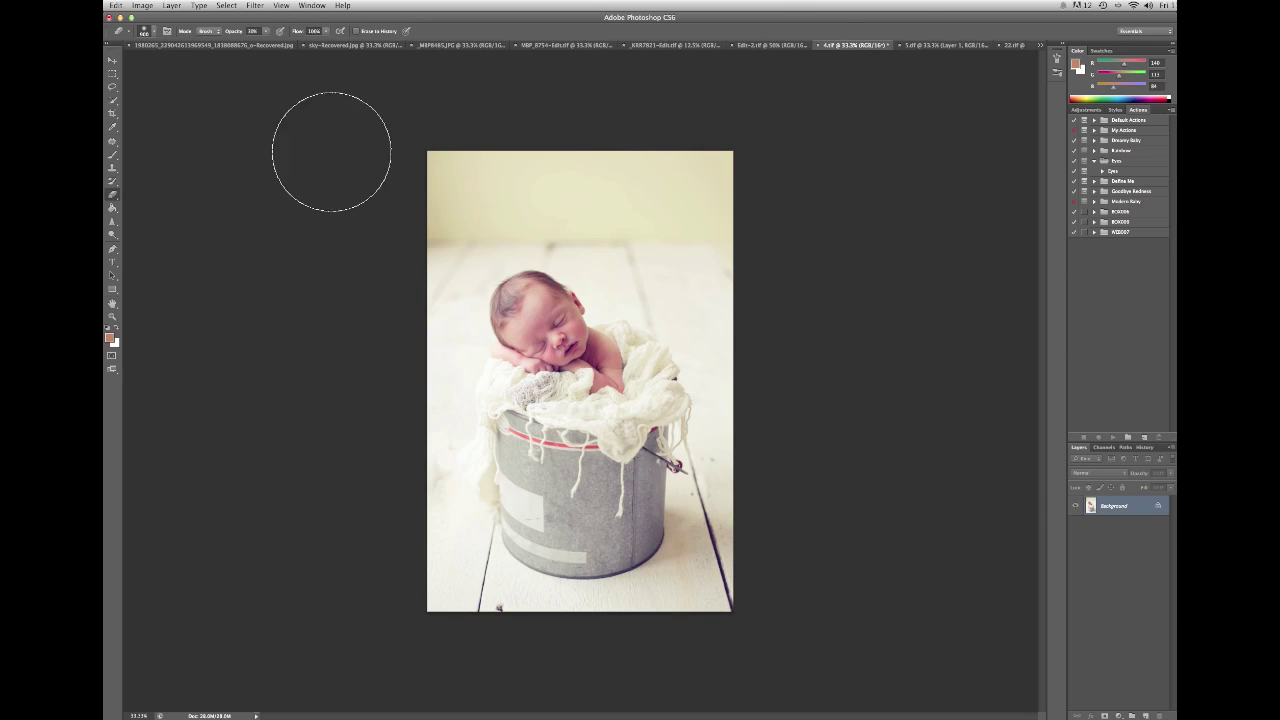
key("super+shift+n")
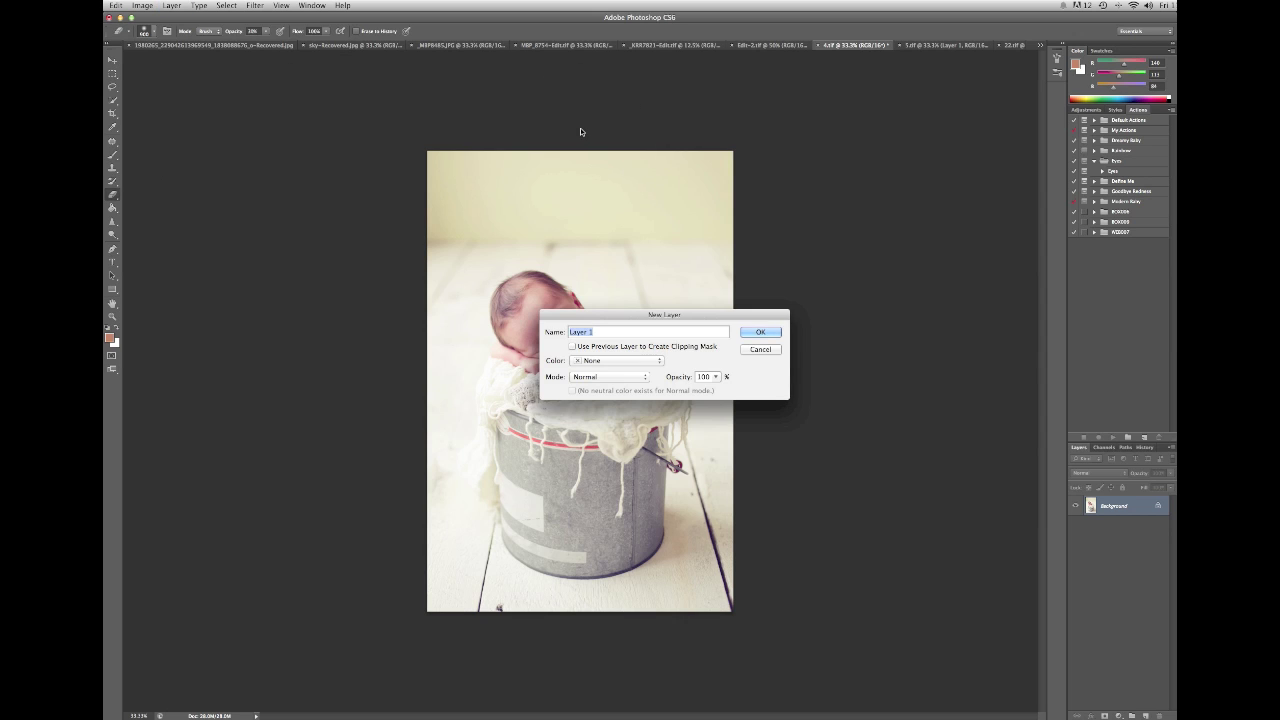
key("Return")
key("b")
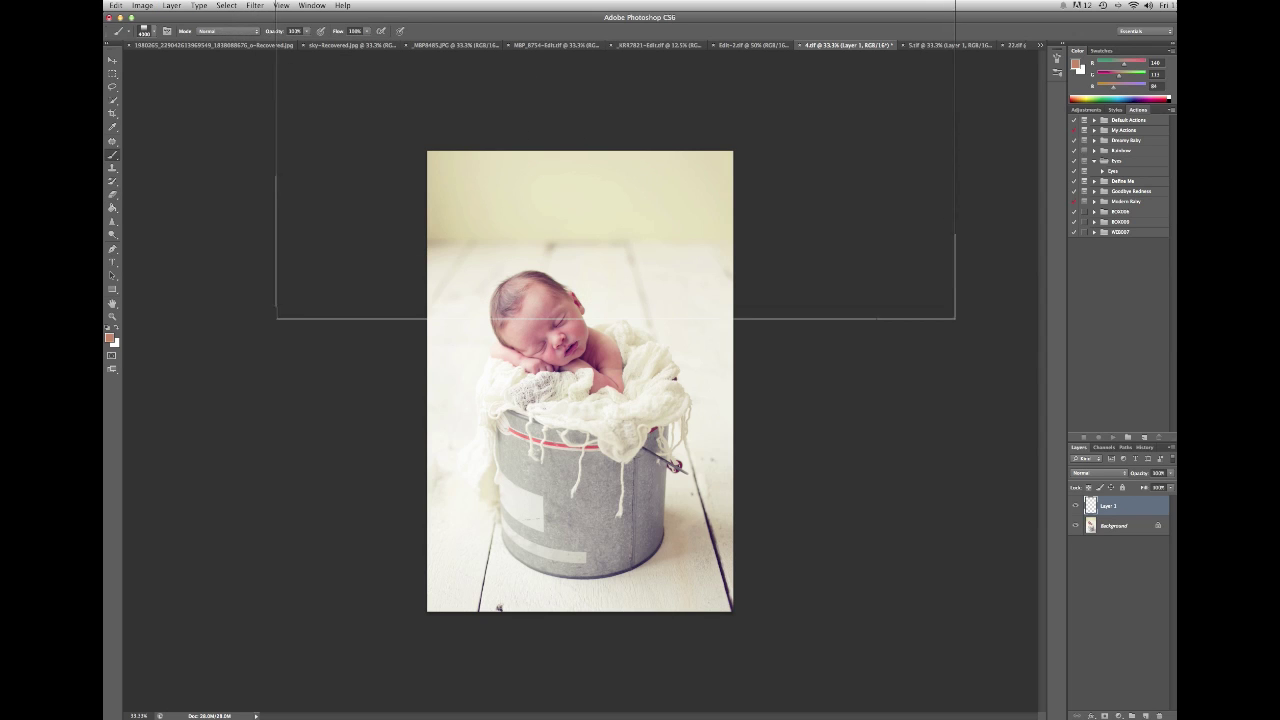
Shrink the fade brush and stamp it over the upper part of the bucket photo in an off-white sampled from the background
key("bracketleft")
key("bracketleft")
key("bracketleft")
key("bracketleft")
key("bracketleft")
key("bracketleft")
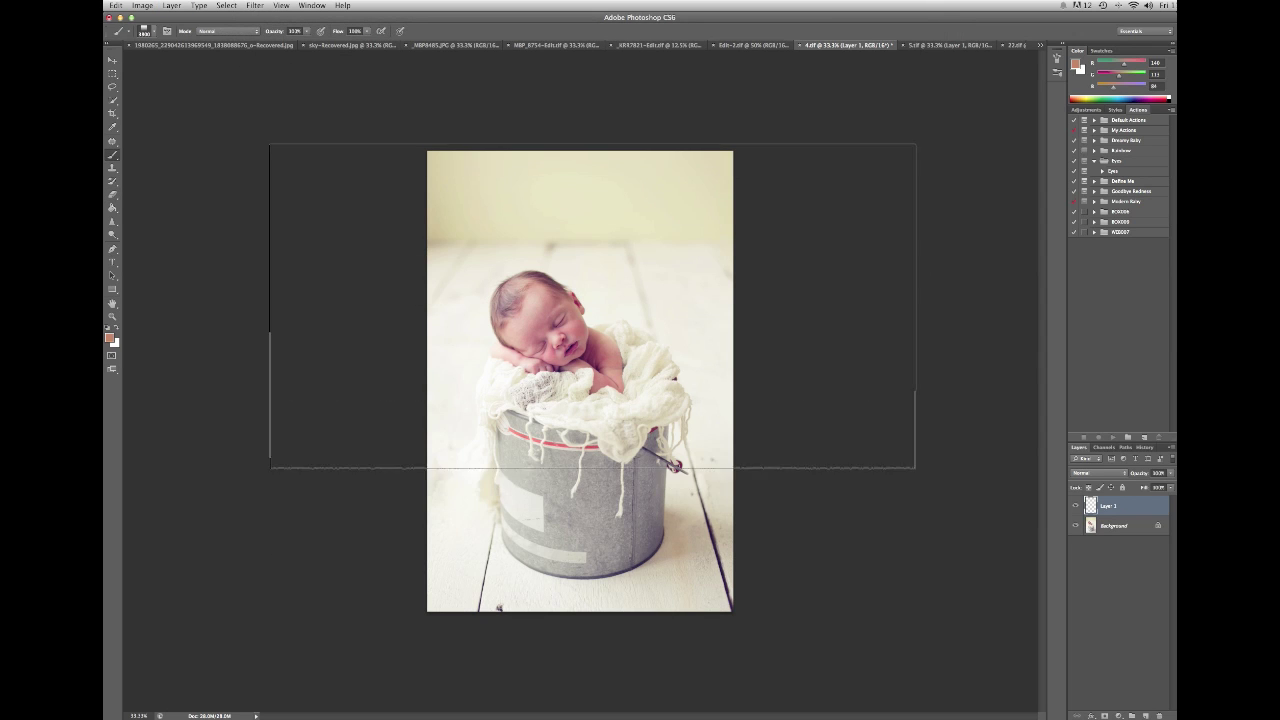
key("bracketleft")
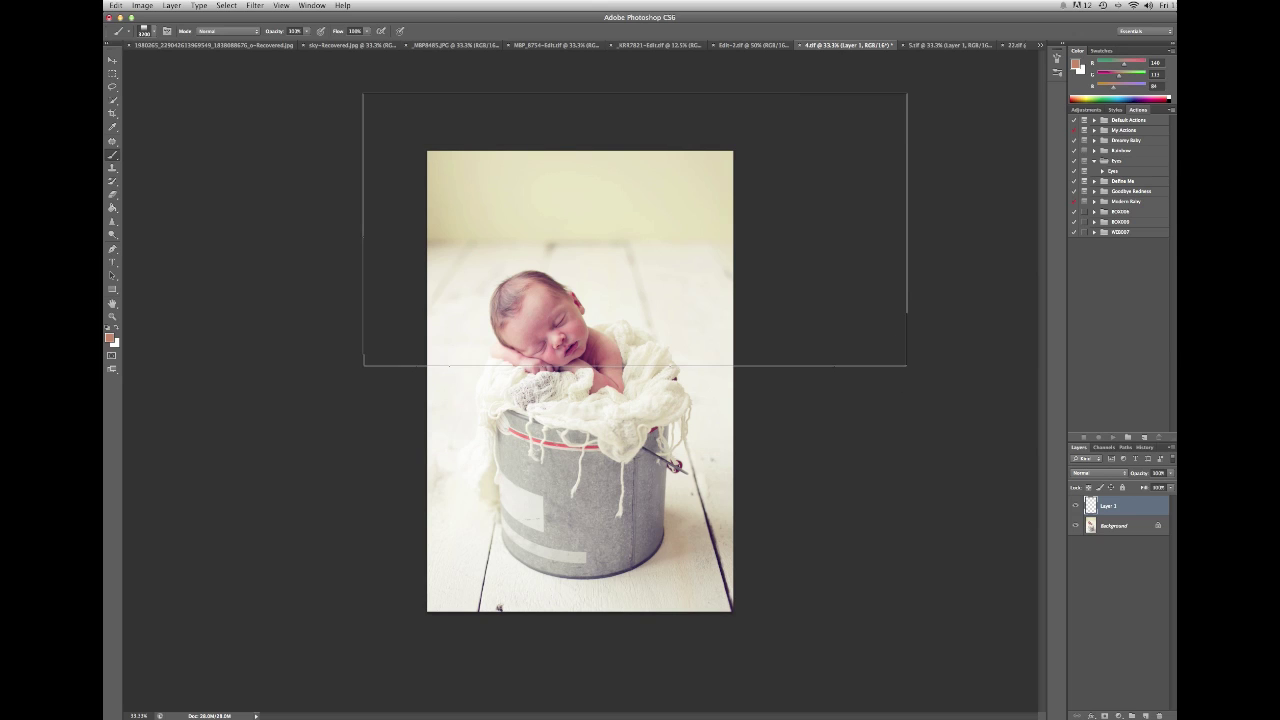
left_click(620, 257, "alt")
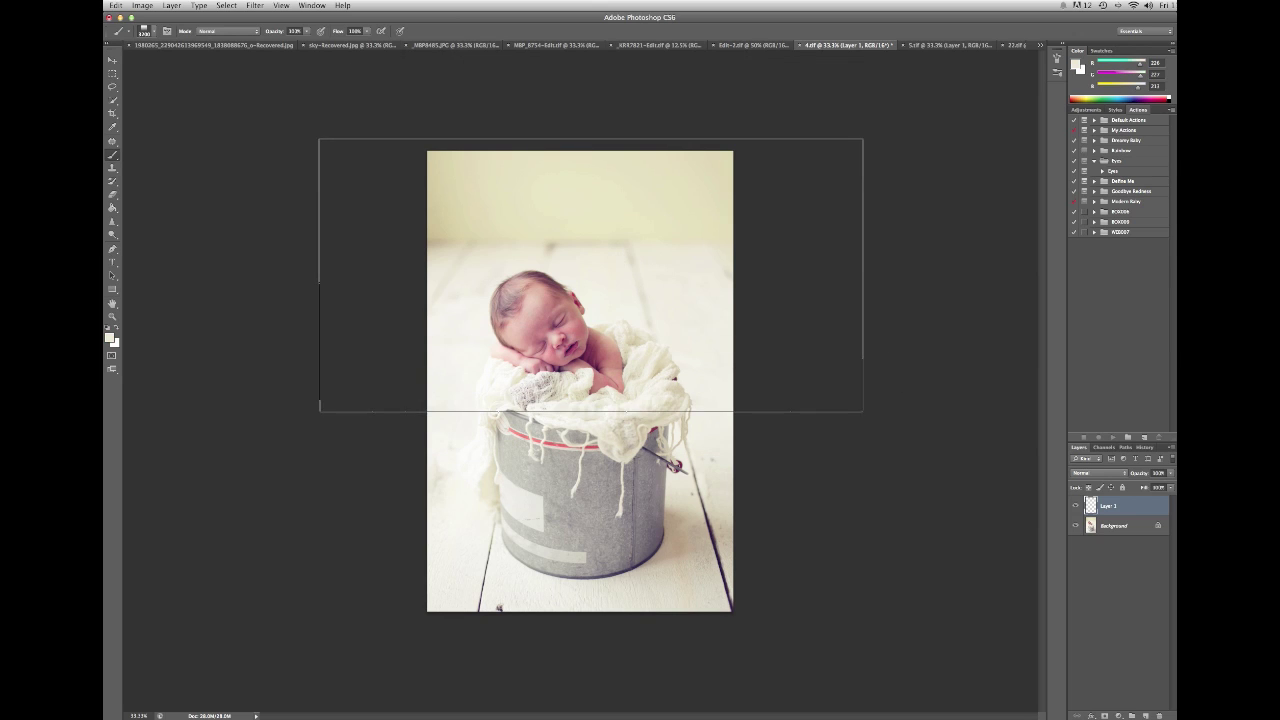
left_click(591, 275)
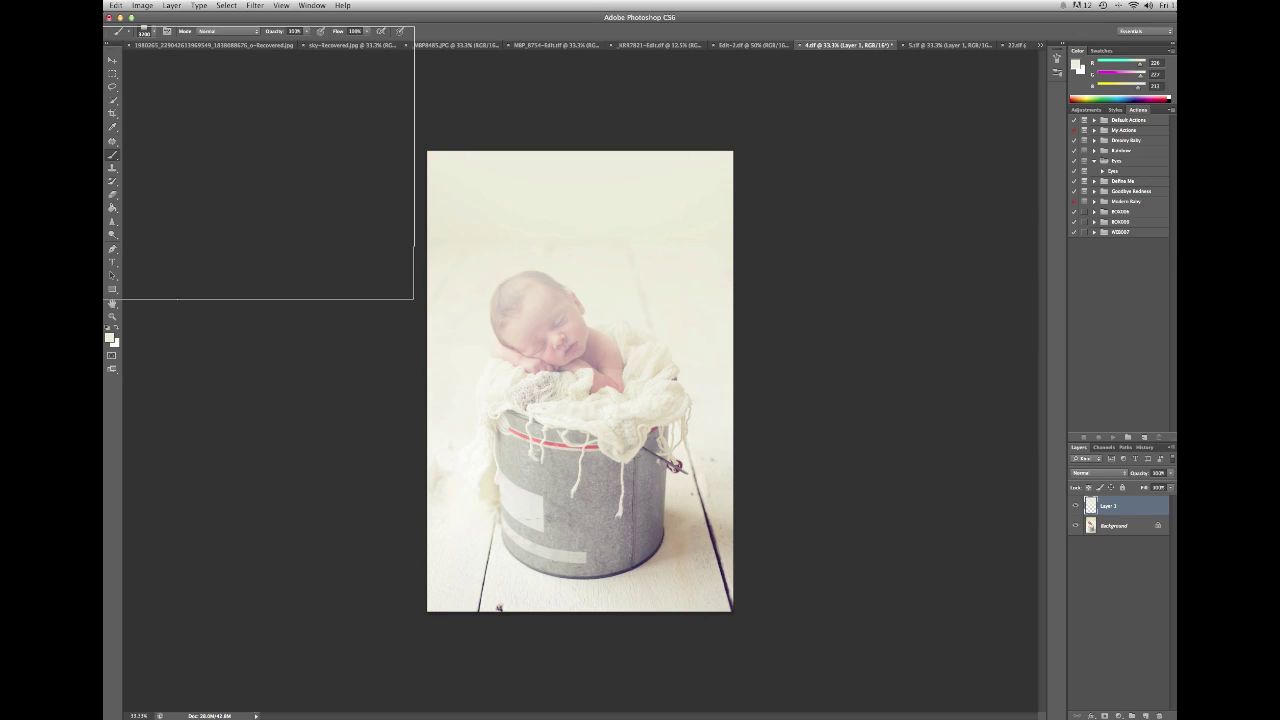
Erase the haze from the baby and white wrap with a smaller eraser at 100% opacity and compare the photo with and without the fade
left_click(112, 194)
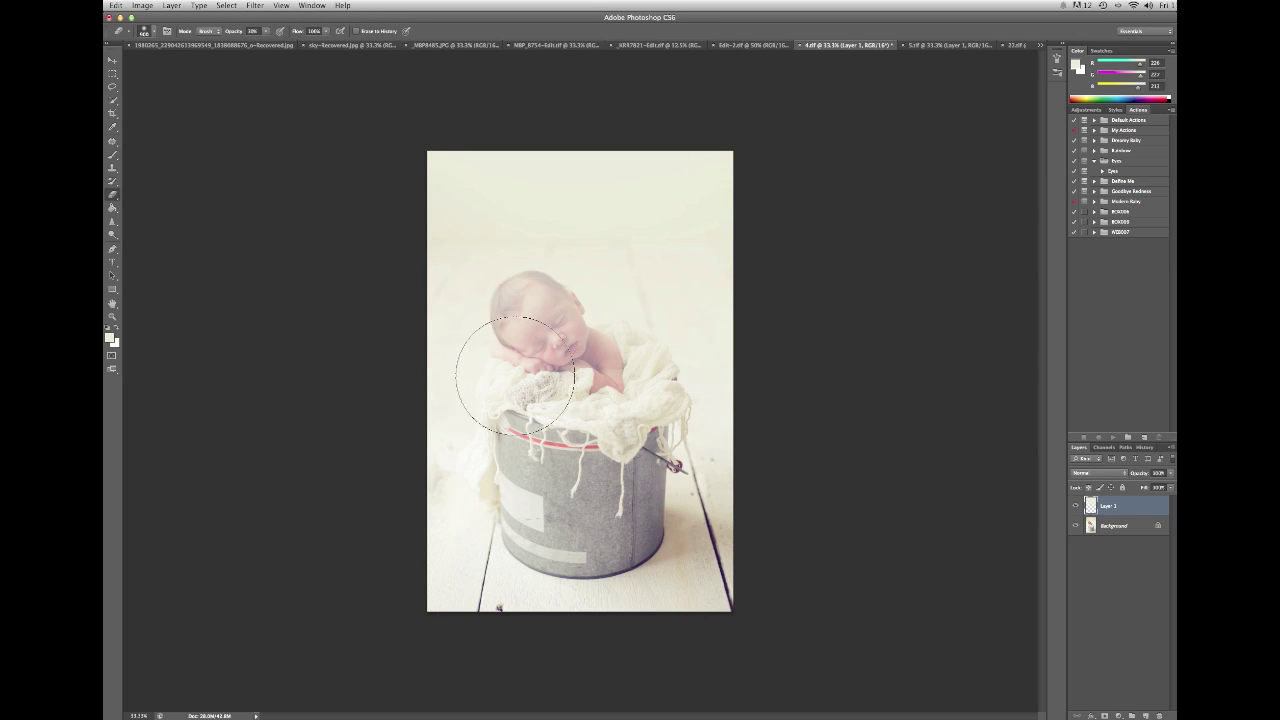
key("bracketleft")
key("bracketleft")
key("bracketleft")
key("bracketleft")
key("bracketleft")
key("0")
mouse_move(525, 387)
left_mouse_down()
mouse_move(512, 433)
mouse_move(553, 409)
mouse_move(526, 305)
mouse_move(525, 326)
mouse_move(544, 334)
mouse_move(545, 309)
mouse_move(537, 299)
mouse_move(518, 315)
mouse_move(537, 332)
mouse_move(546, 294)
mouse_move(557, 303)
mouse_move(507, 300)
left_mouse_up()
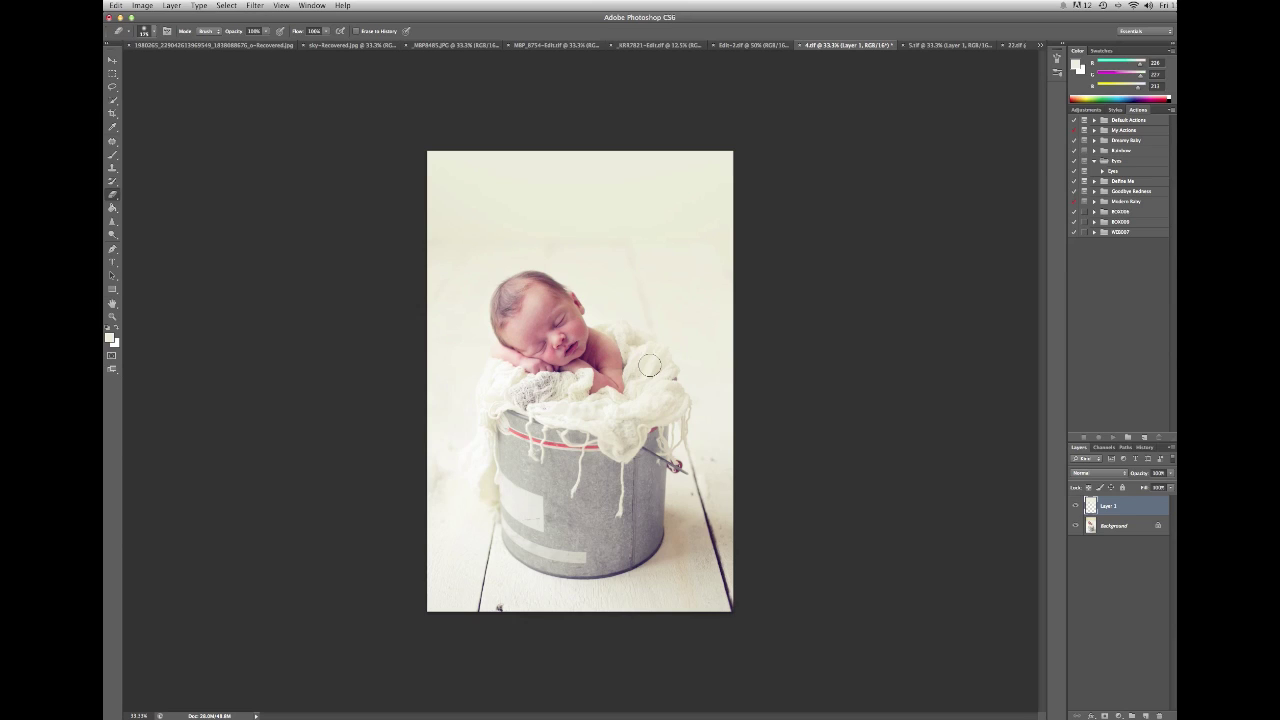
key("bracketright")
left_click(1076, 506)
left_click(1076, 506)
Switch to the Edit-2.tif photo, sample a near-white from the floor for a smaller fade brush and add a new layer
left_click(785, 46)
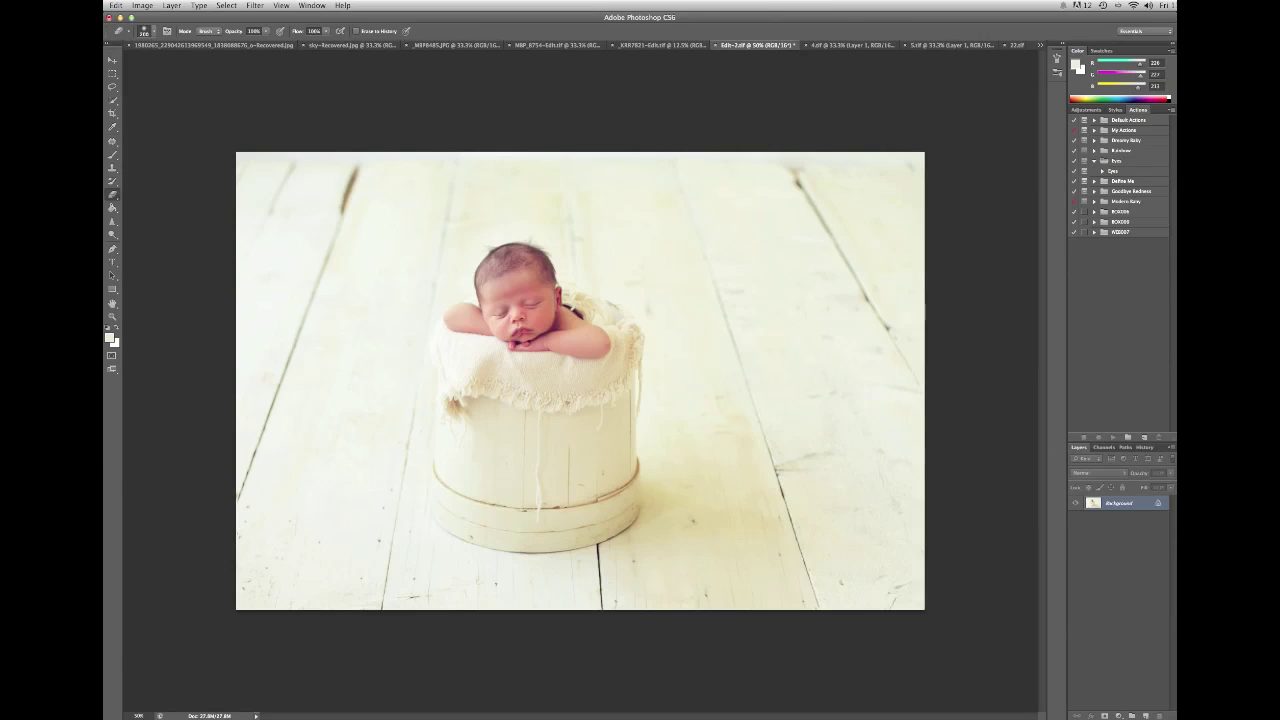
left_click(108, 157)
left_click(409, 183, "alt")
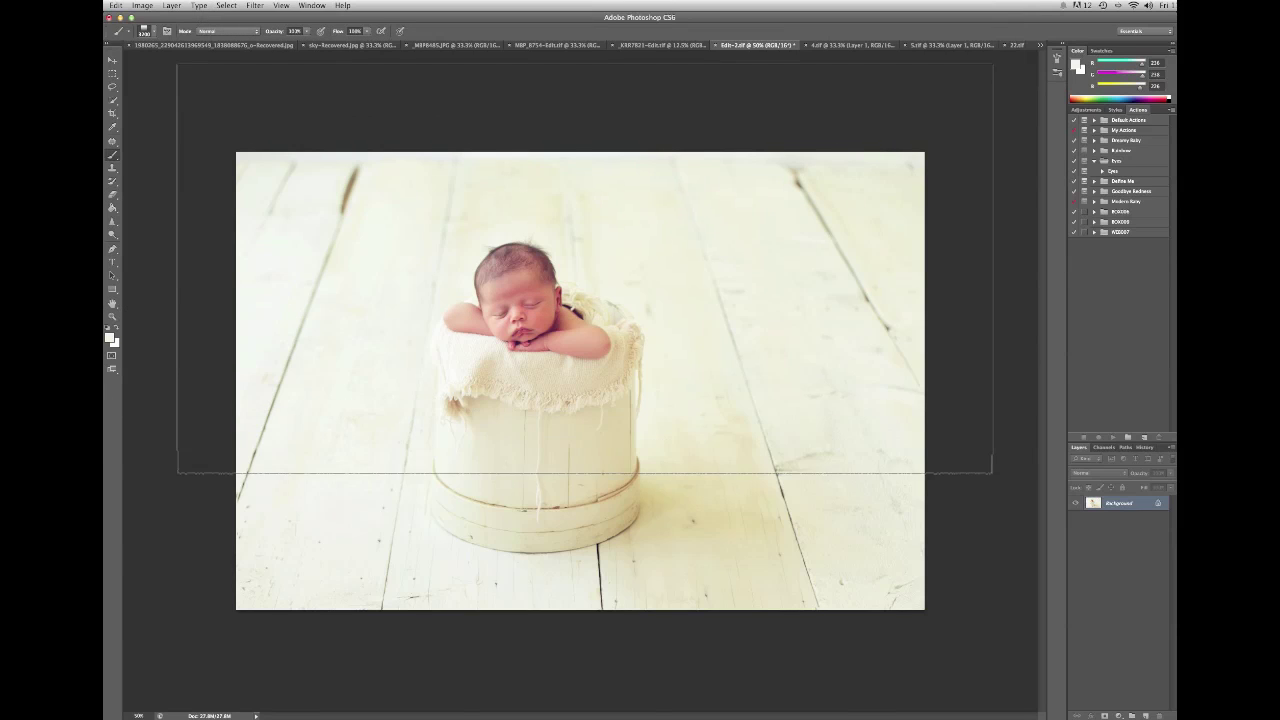
key("[")
key("[")
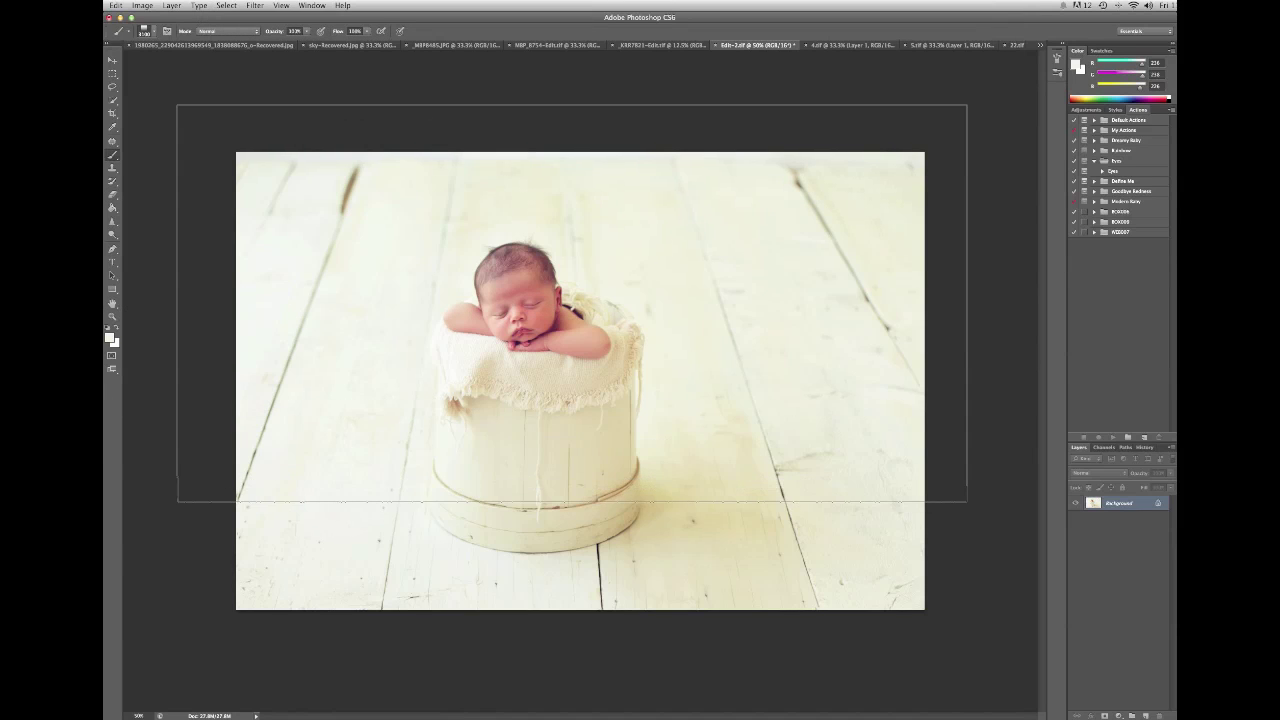
key("[")
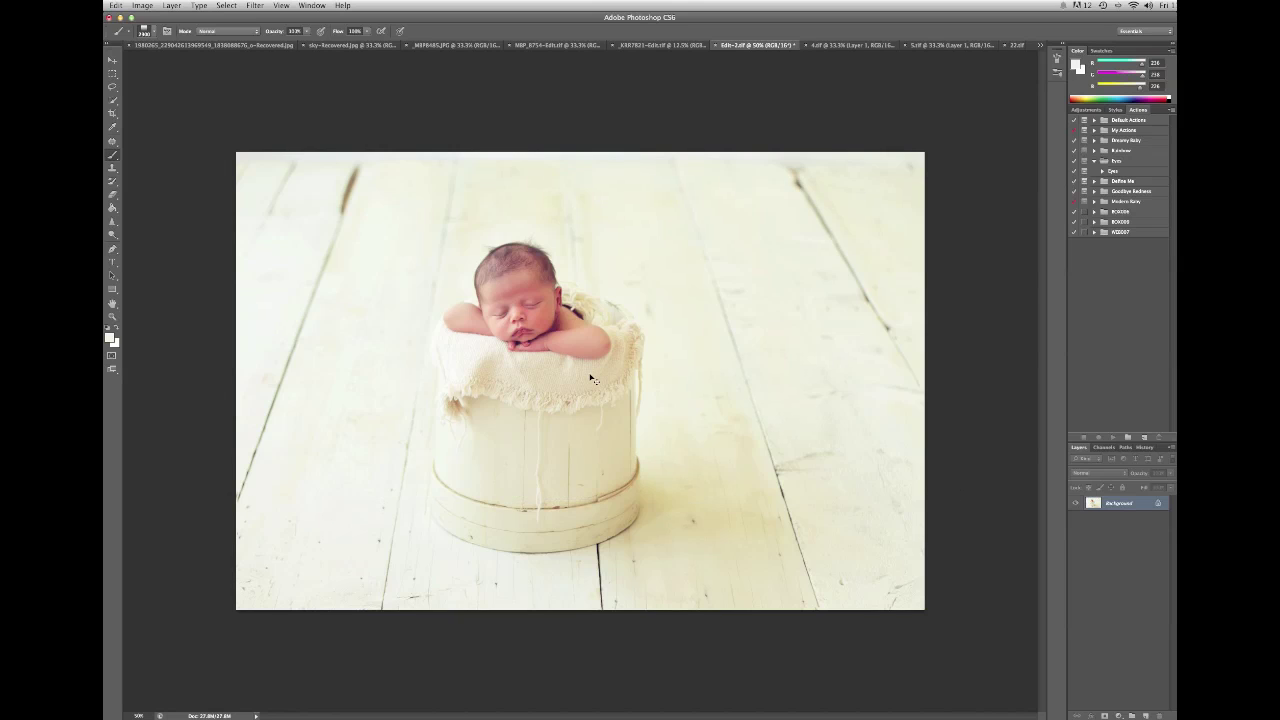
key("super+j")
key("Return")
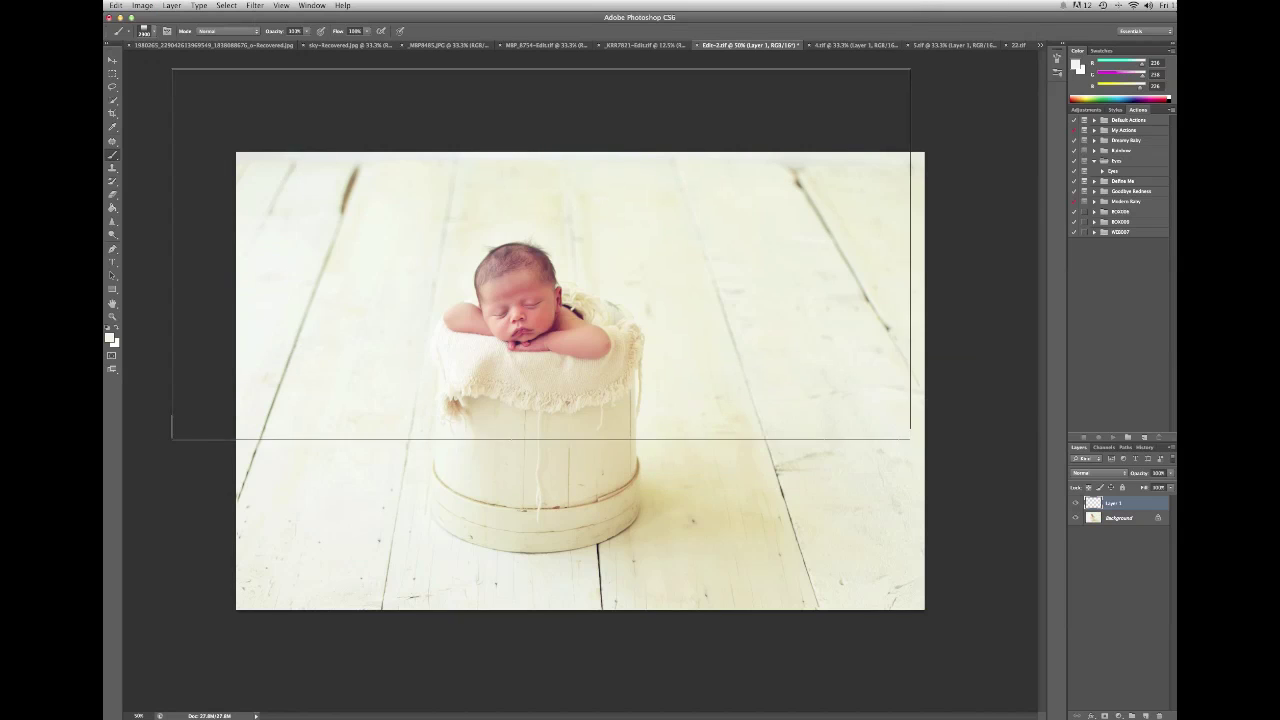
Shrink the fade brush slightly and stamp it over the upper part of the white floor photo
key("bracketleft")
key("bracketleft")
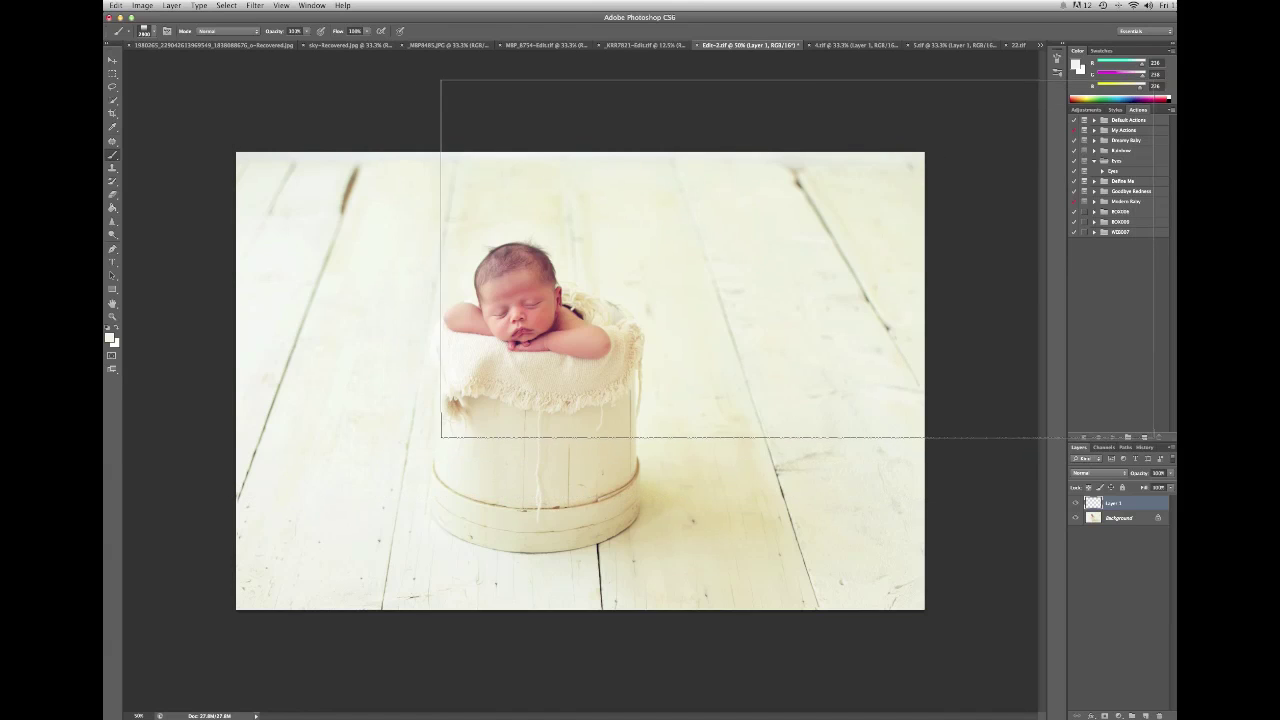
left_click_drag(804, 253, 822, 247)
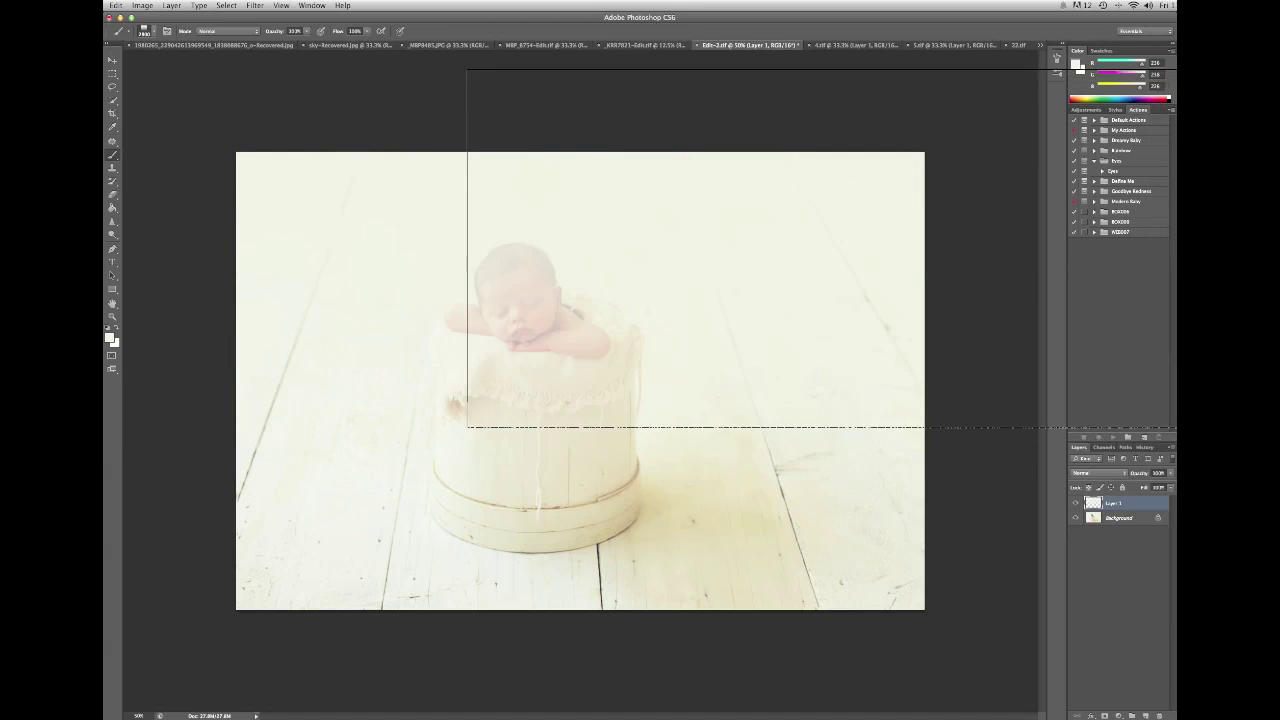
Erase the haze from the baby's face and arms, then enlarge the eraser to clear the blanket and white bucket
left_click(119, 196)
mouse_move(488, 342)
left_mouse_down()
mouse_move(500, 271)
mouse_move(526, 263)
mouse_move(550, 331)
mouse_move(529, 270)
mouse_move(509, 282)
mouse_move(518, 324)
mouse_move(459, 326)
mouse_move(488, 310)
mouse_move(454, 333)
mouse_move(482, 310)
left_mouse_up()
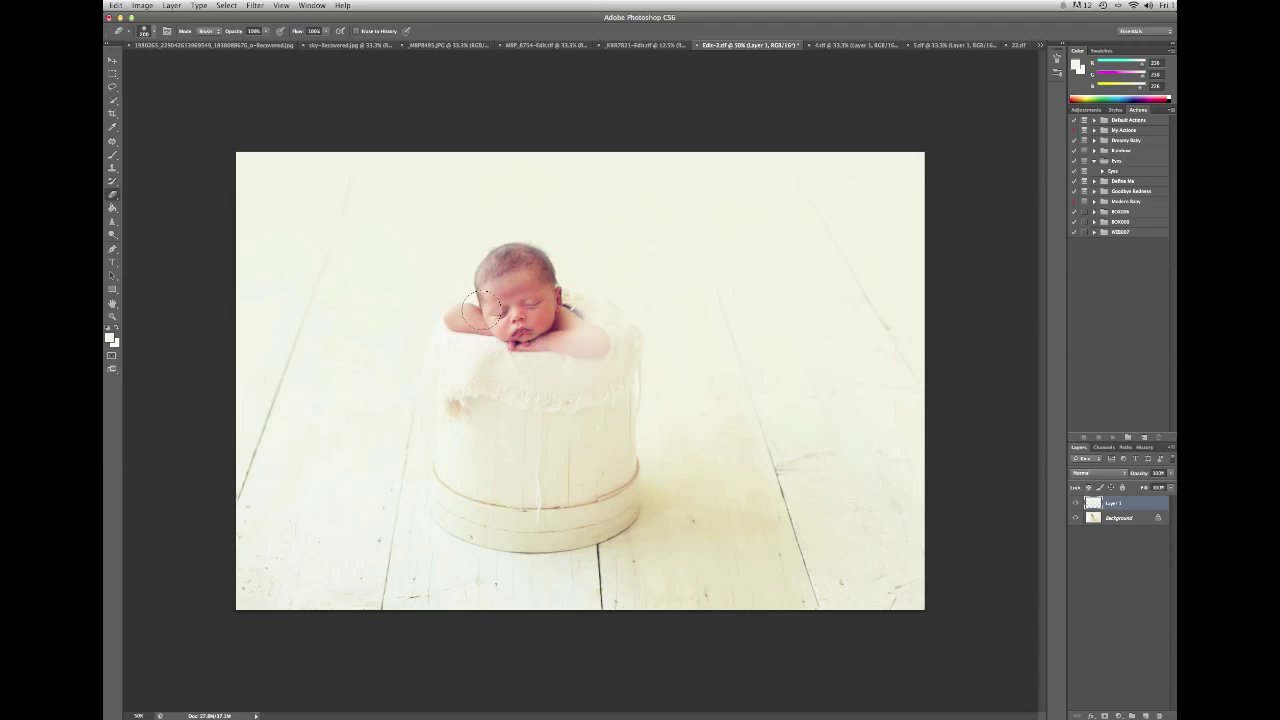
mouse_move(560, 300)
left_mouse_down()
mouse_move(596, 318)
mouse_move(606, 360)
mouse_move(604, 328)
mouse_move(585, 362)
mouse_move(550, 355)
mouse_move(488, 376)
mouse_move(475, 362)
mouse_move(449, 449)
mouse_move(471, 529)
mouse_move(477, 380)
mouse_move(510, 332)
mouse_move(517, 501)
mouse_move(512, 380)
mouse_move(591, 480)
mouse_move(578, 401)
mouse_move(524, 303)
left_mouse_up()
key("bracketright")
key("bracketright")
key("bracketright")
key("bracketright")
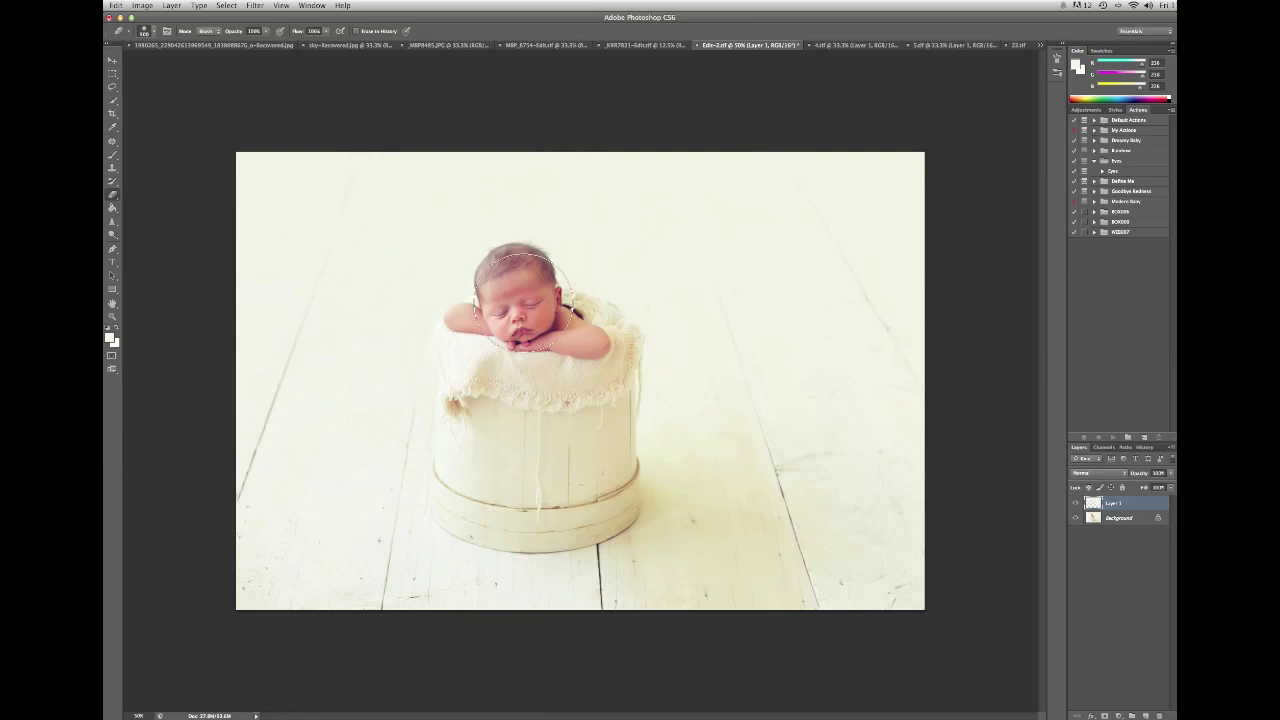
Shrink the eraser and clear the haze left along the top and side of the baby's head
key("bracketleft")
key("bracketleft")
key("bracketleft")
mouse_move(512, 262)
left_mouse_down()
mouse_move(497, 310)
mouse_move(459, 325)
mouse_move(480, 315)
mouse_move(460, 325)
mouse_move(463, 350)
mouse_move(459, 325)
mouse_move(476, 305)
mouse_move(507, 303)
mouse_move(511, 262)
mouse_move(558, 303)
left_mouse_up()
Toggle the visibility of Layer 1 to compare the white bucket photo with and without the fade
left_click(1074, 503)
left_click(1075, 503)
left_click(1075, 507)
left_click(1075, 507)
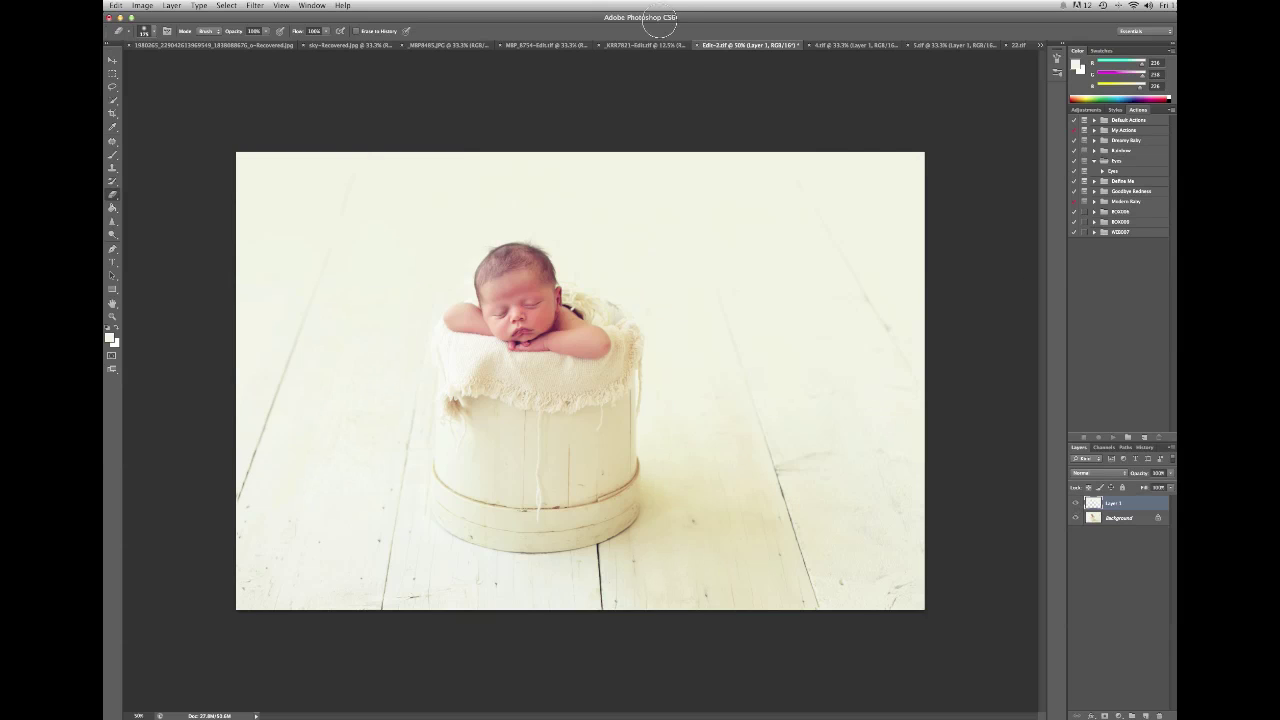
Switch to the photo of the baby wearing a crown, select the Brush tool and pick the last 2500 px fade brush with a clear centre
left_click(645, 45)
key("ctrl+shift+Tab")
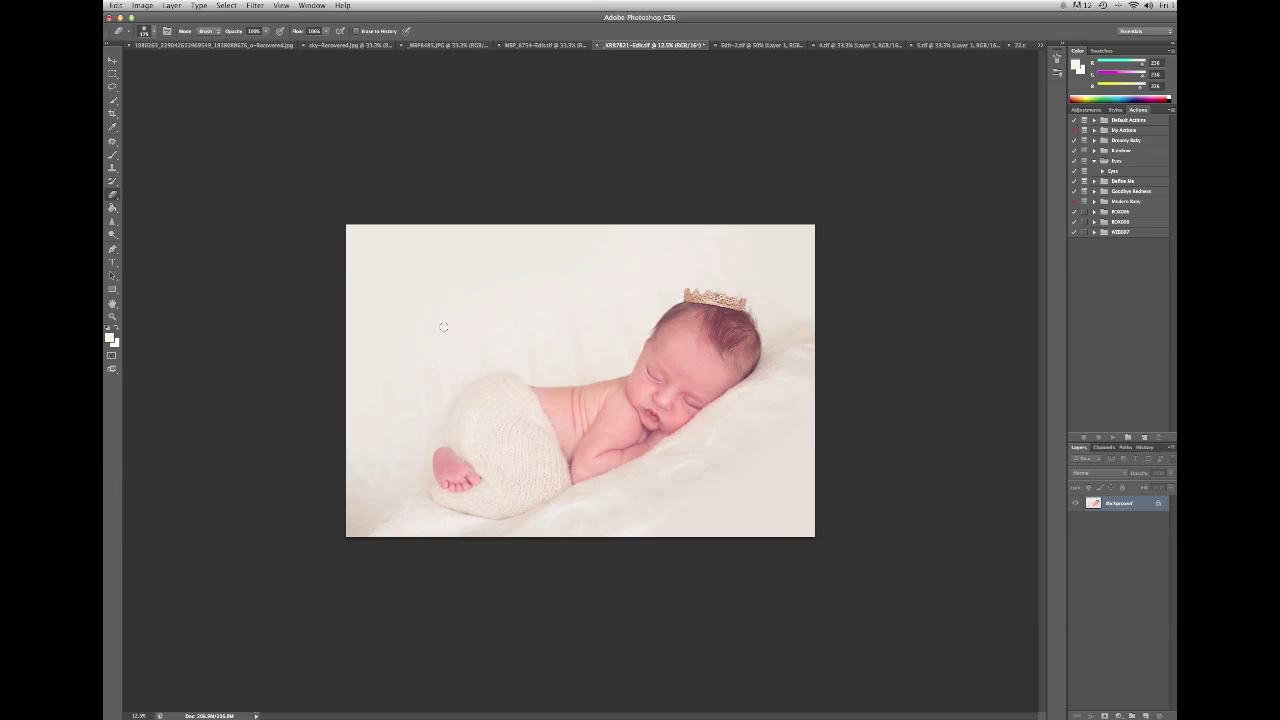
left_click(112, 155)
left_click(156, 33)
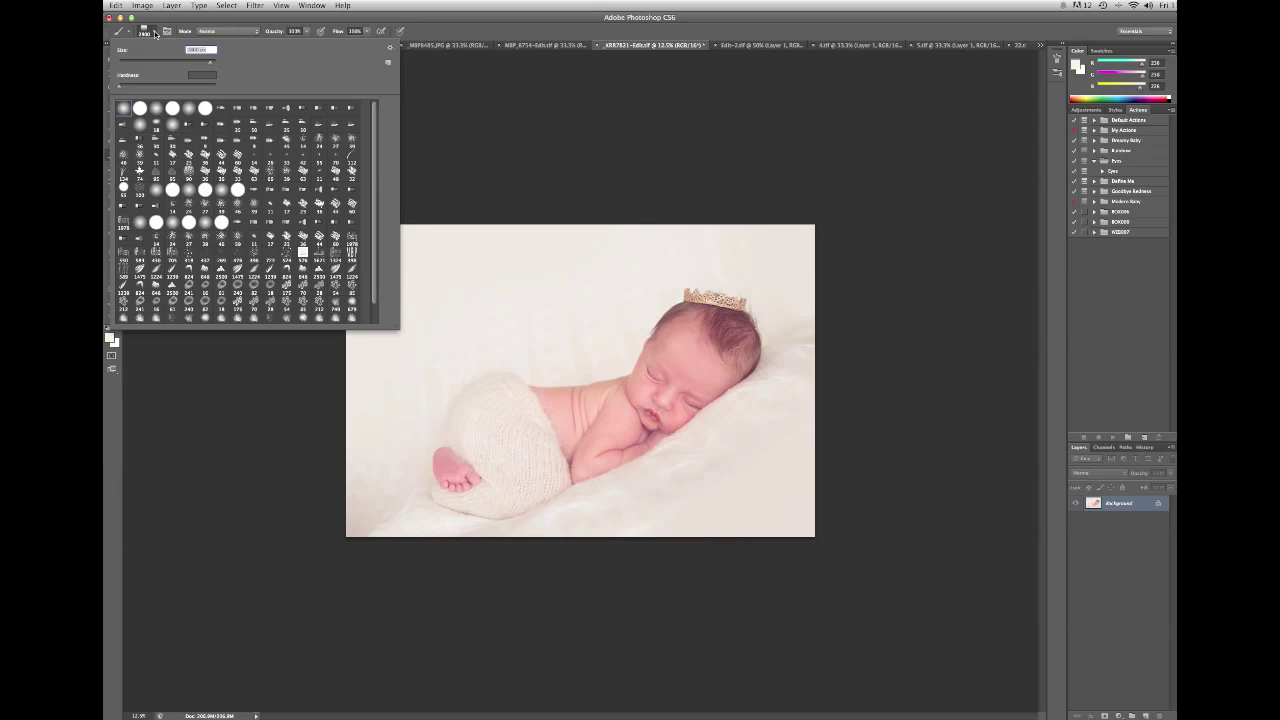
scroll(220, 260, "down", 2)
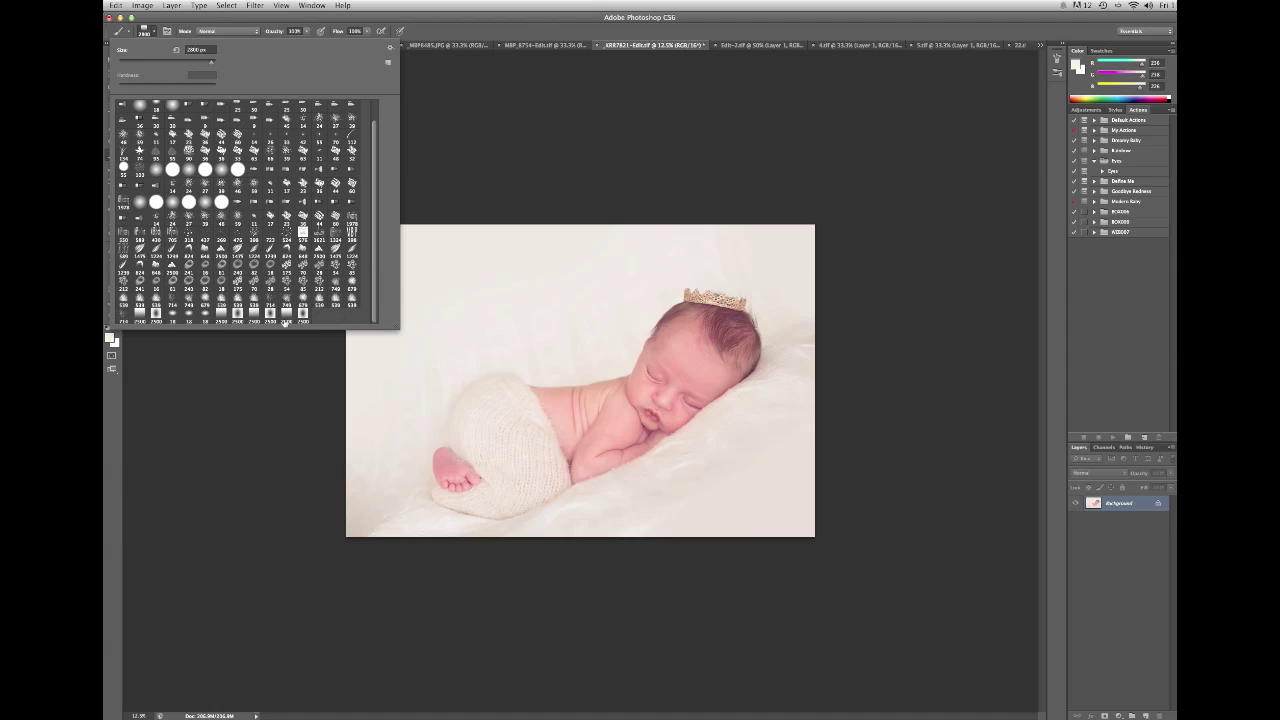
left_click(156, 33)
left_click(156, 33)
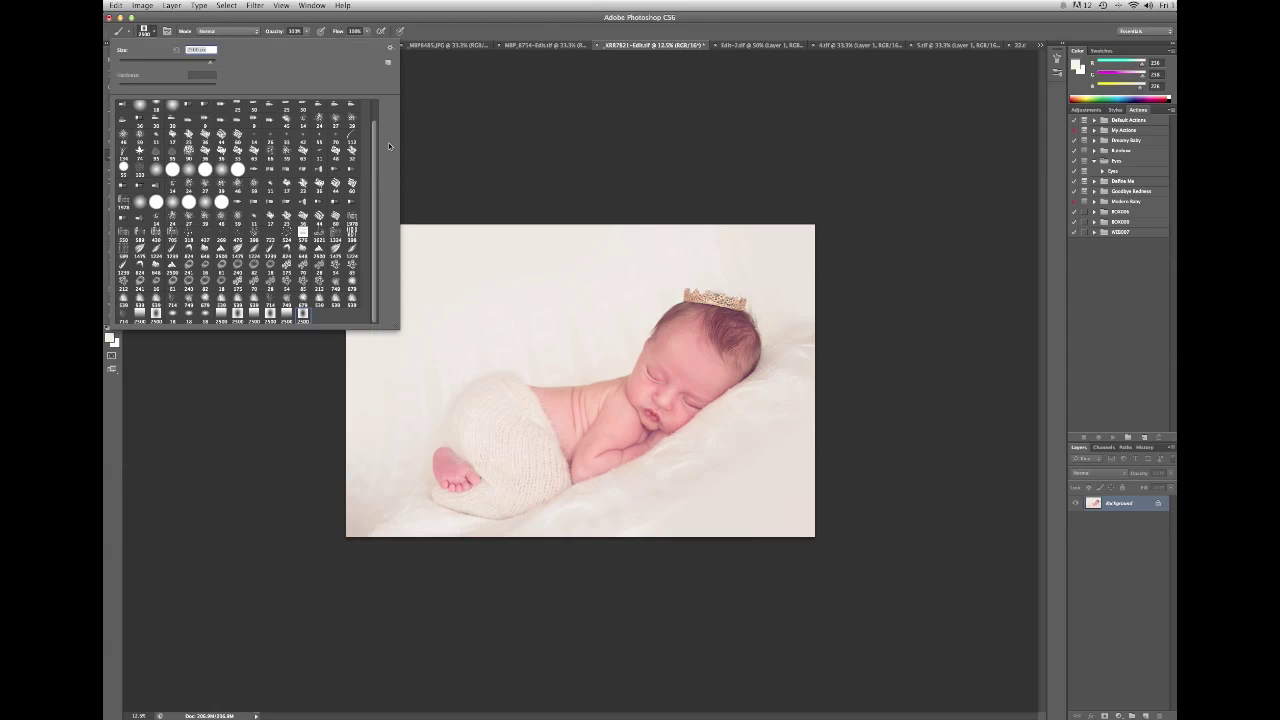
left_click(154, 35)
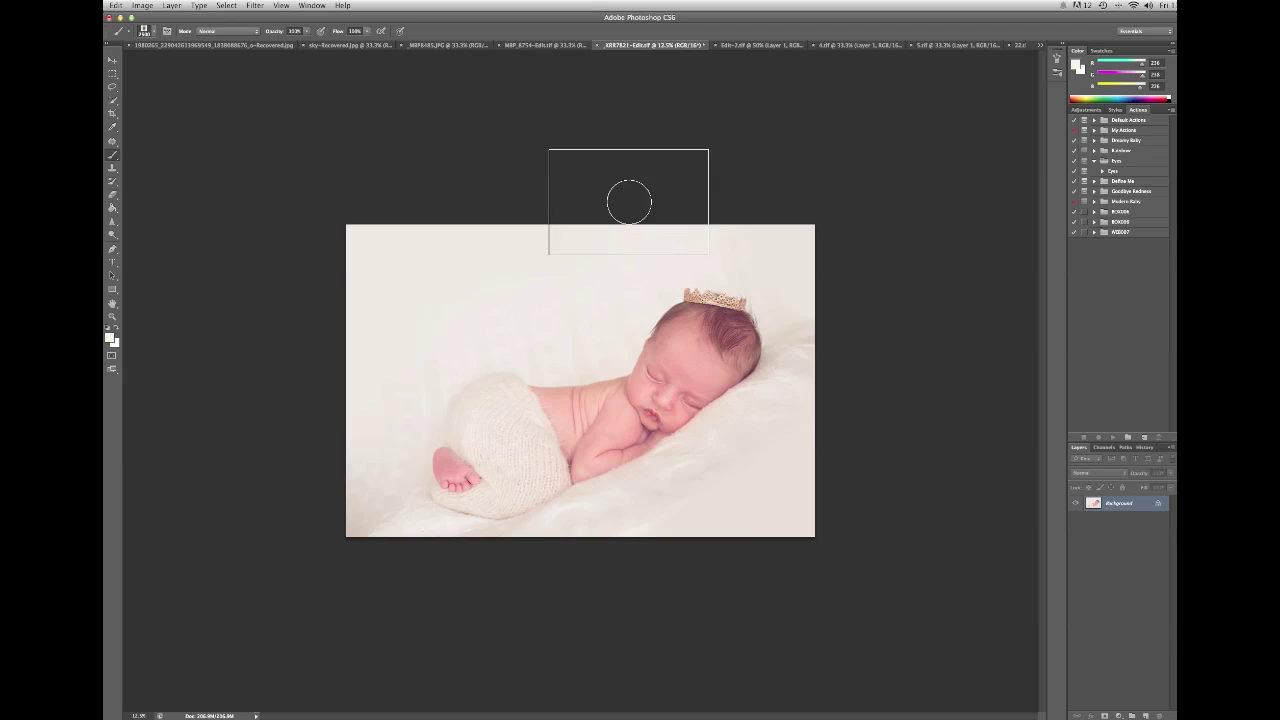
Add a new layer, enlarge the brush to 5000 px and stamp it over the baby in a colour sampled from the white background
key("super+shift+n")
key("Return")
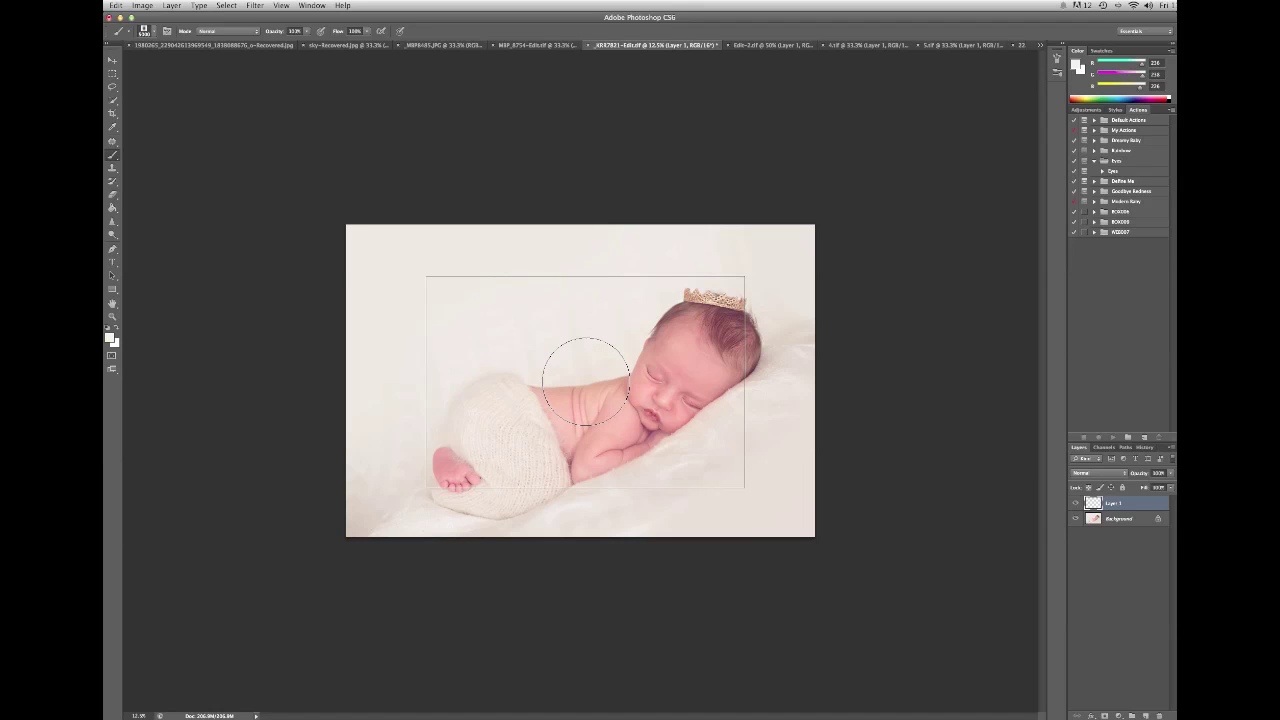
left_click(572, 275, "alt")
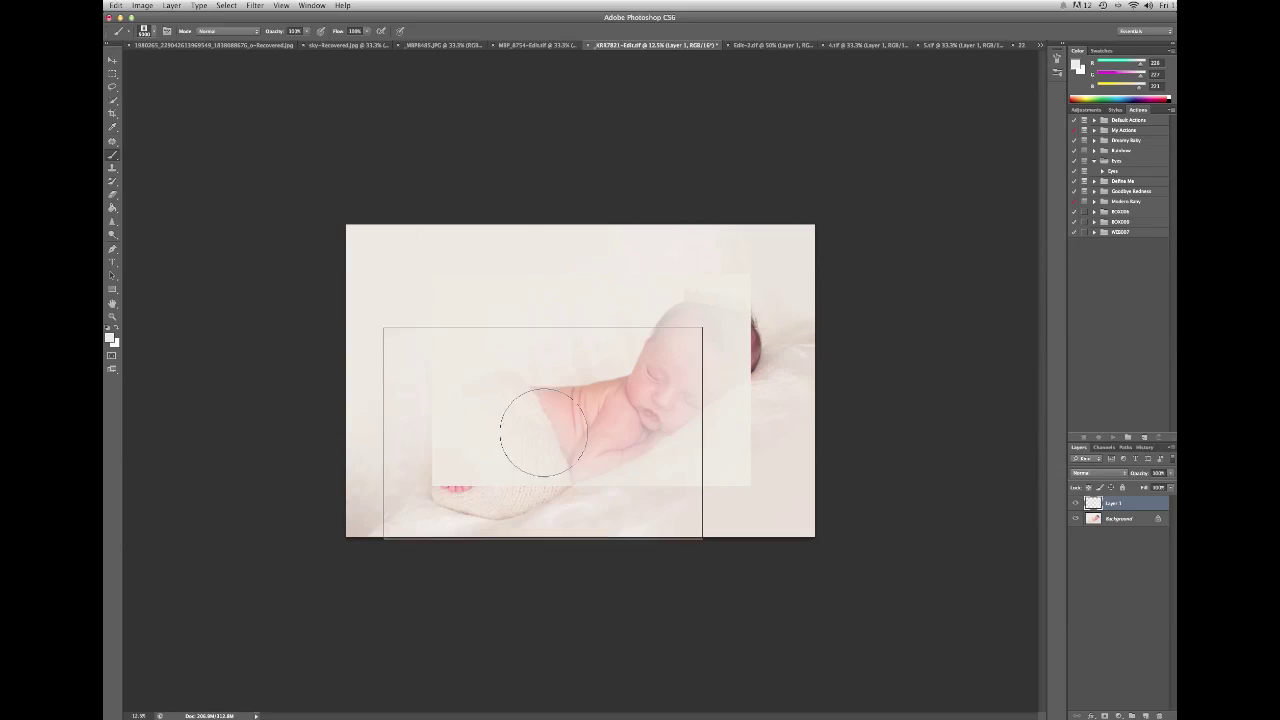
Undo the last change and free-transform the stamped fade, stretching its opposite corners to cover the whole crown photo
key("super+z")
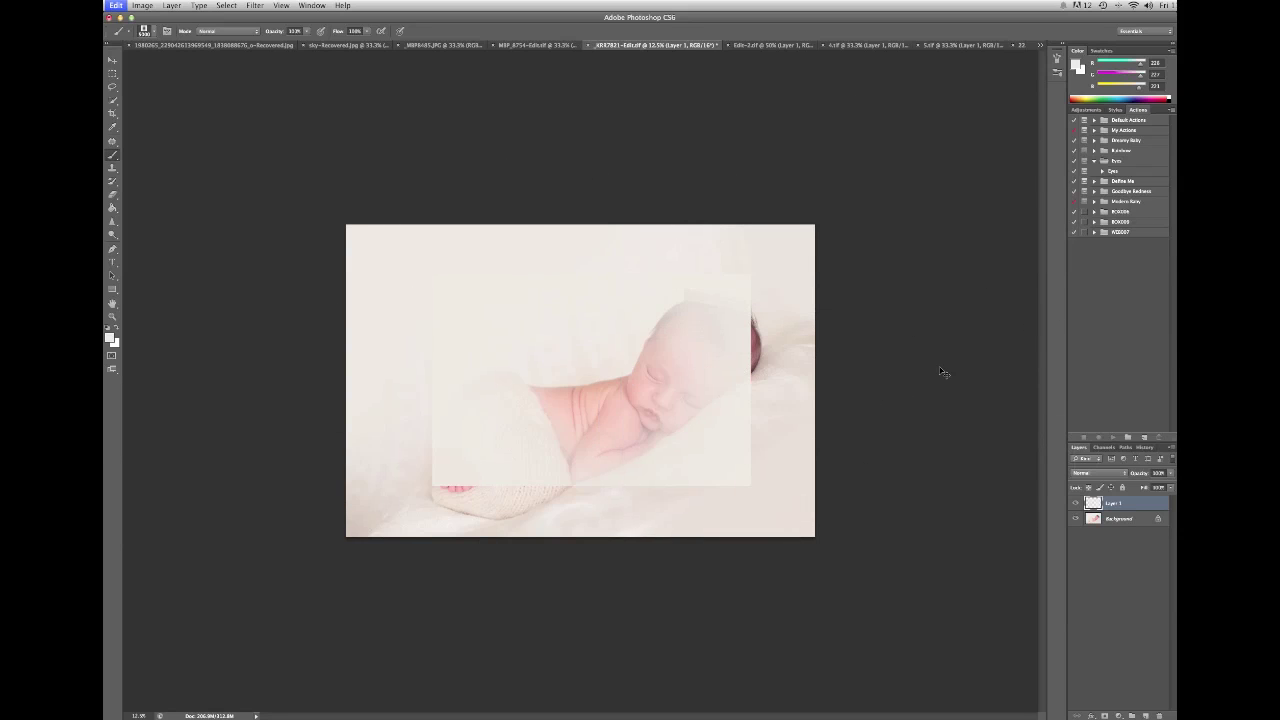
key("super+t")
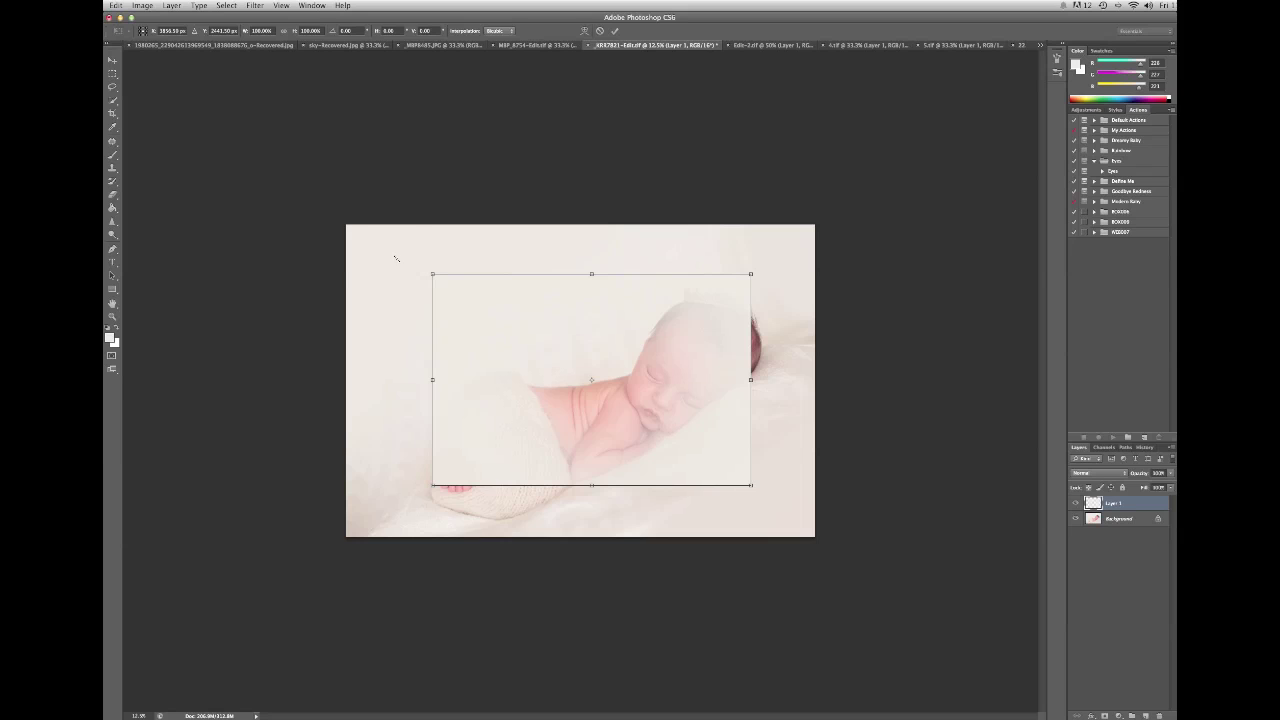
left_click_drag(432, 273, 353, 233)
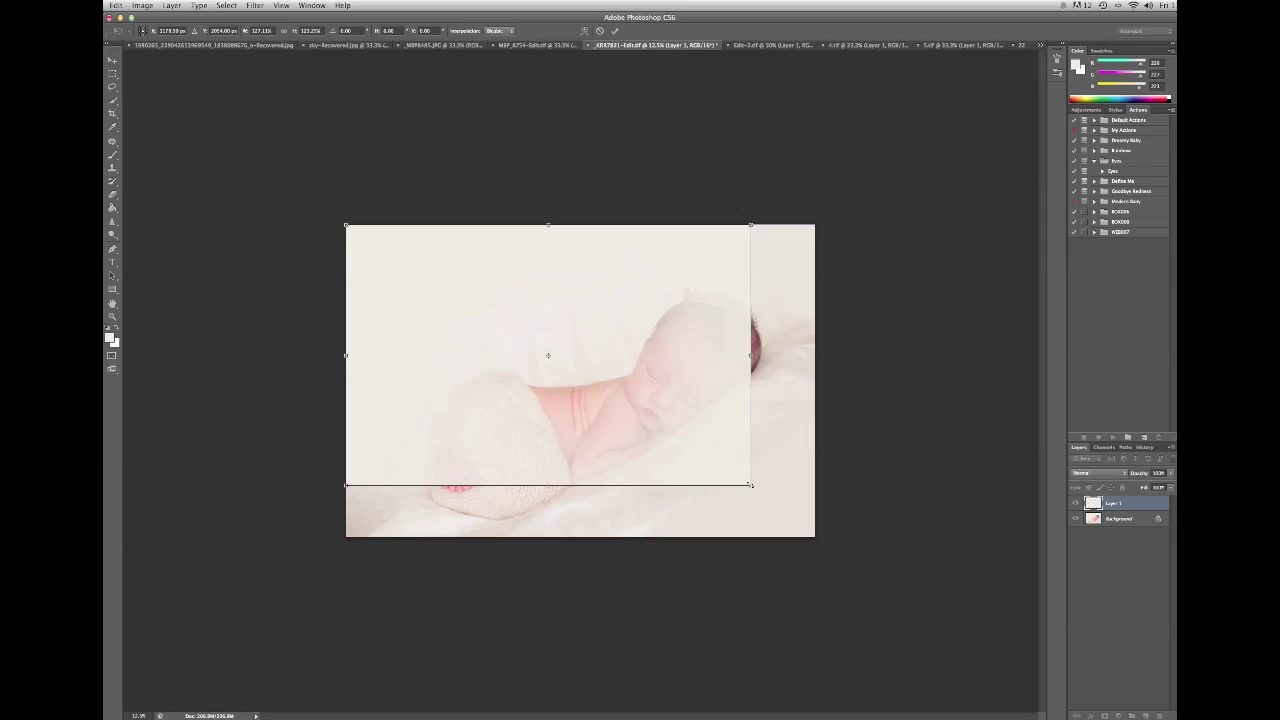
left_click_drag(750, 485, 813, 536)
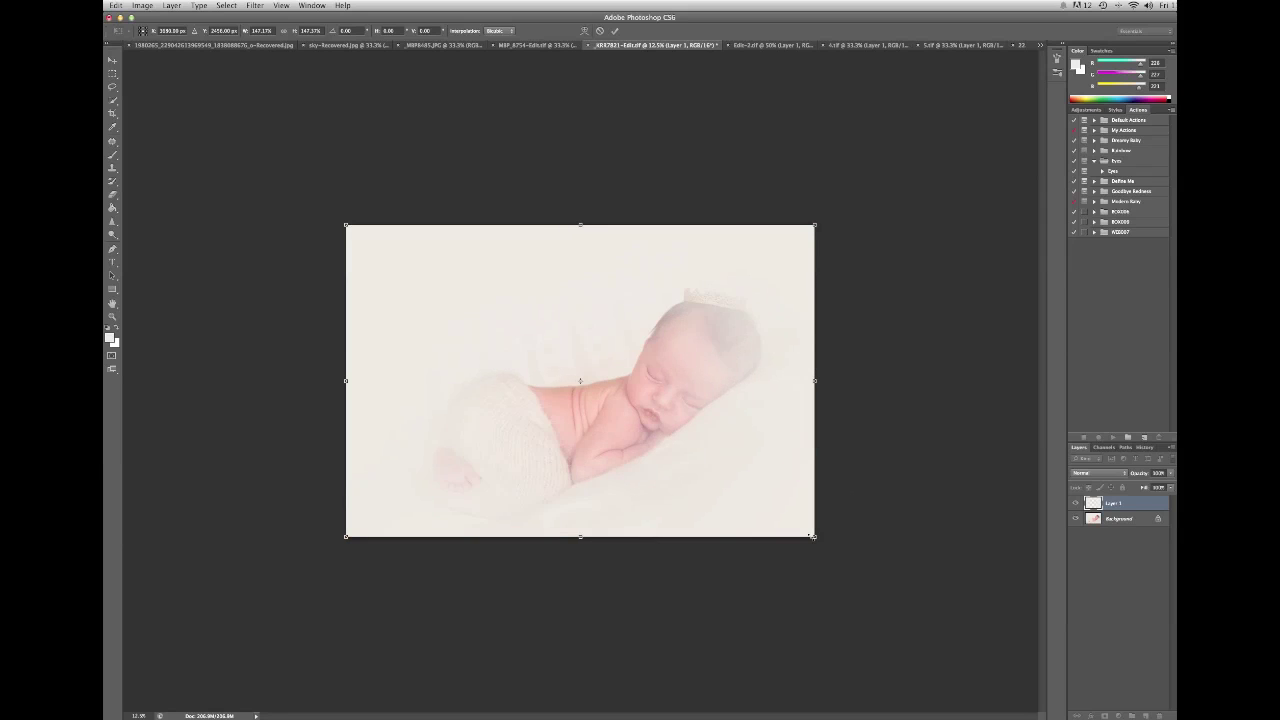
left_click(617, 31)
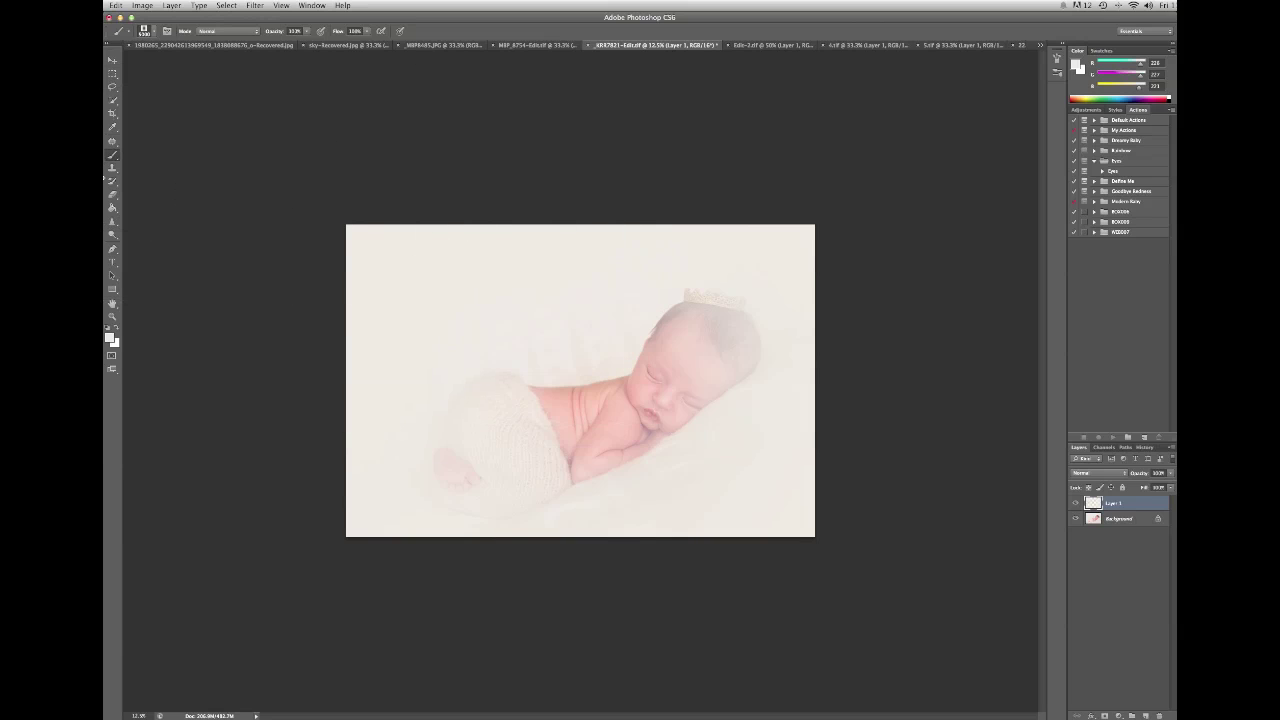
Erase the haze from the baby's face, body, knitted wrap, foot and crown with the Eraser tool
left_click(112, 196)
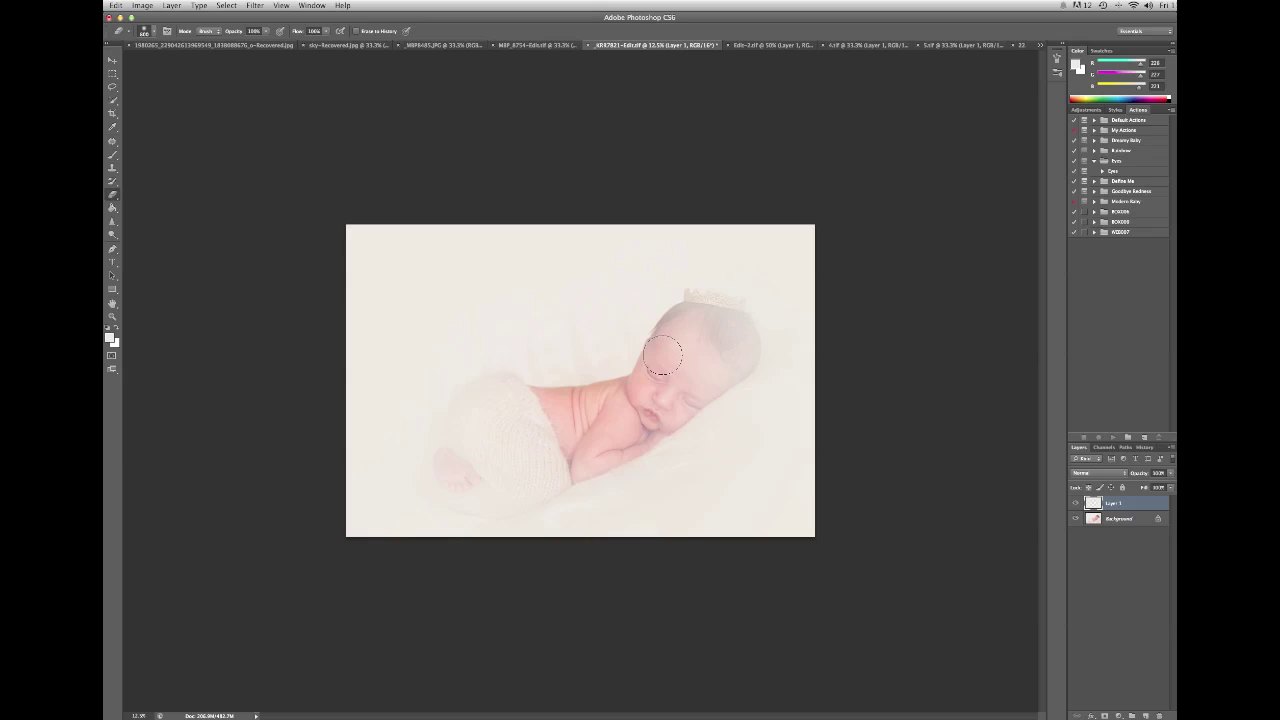
mouse_move(663, 355)
left_mouse_down()
mouse_move(700, 295)
mouse_move(737, 306)
mouse_move(712, 318)
mouse_move(745, 315)
mouse_move(735, 360)
mouse_move(665, 425)
mouse_move(700, 380)
mouse_move(675, 415)
mouse_move(703, 350)
mouse_move(663, 423)
mouse_move(650, 420)
mouse_move(708, 345)
mouse_move(688, 370)
mouse_move(557, 406)
mouse_move(500, 398)
mouse_move(470, 416)
mouse_move(463, 455)
mouse_move(443, 463)
mouse_move(454, 494)
mouse_move(523, 494)
mouse_move(477, 497)
mouse_move(449, 480)
mouse_move(451, 449)
mouse_move(443, 466)
mouse_move(517, 497)
mouse_move(578, 463)
mouse_move(528, 491)
mouse_move(458, 497)
mouse_move(472, 478)
mouse_move(472, 412)
mouse_move(596, 425)
left_mouse_up()
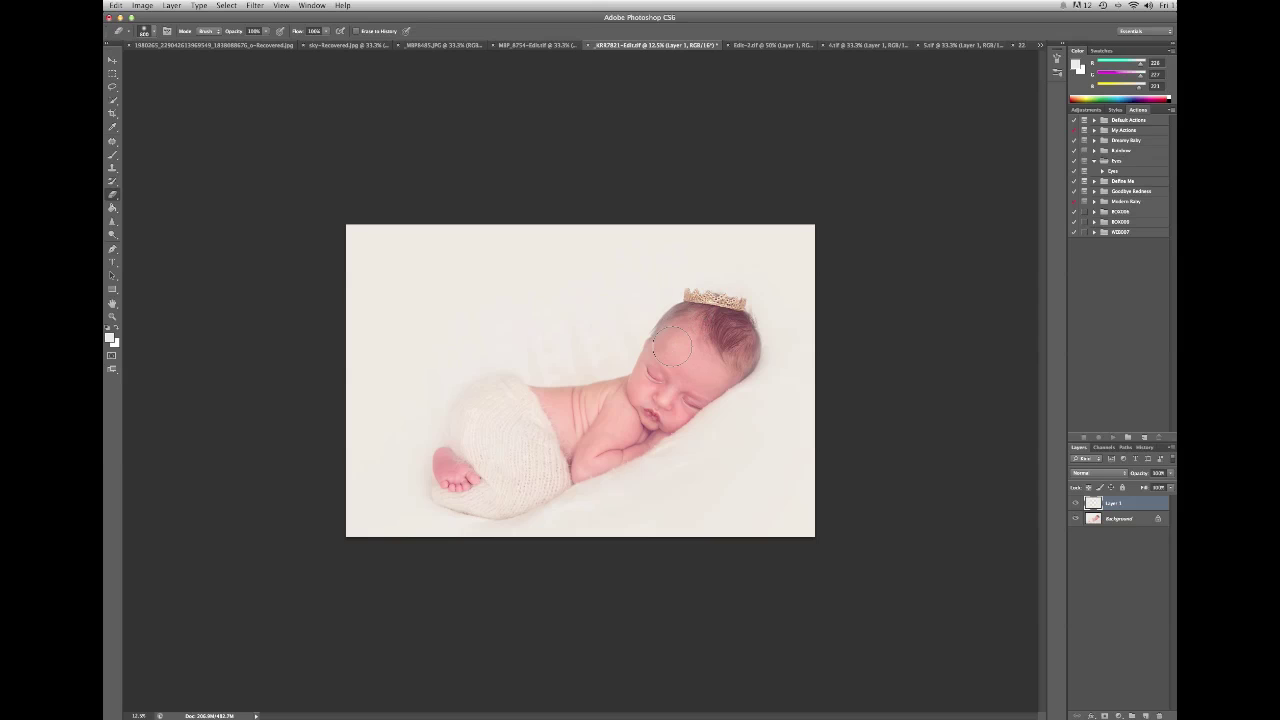
left_click_drag(672, 346, 750, 350)
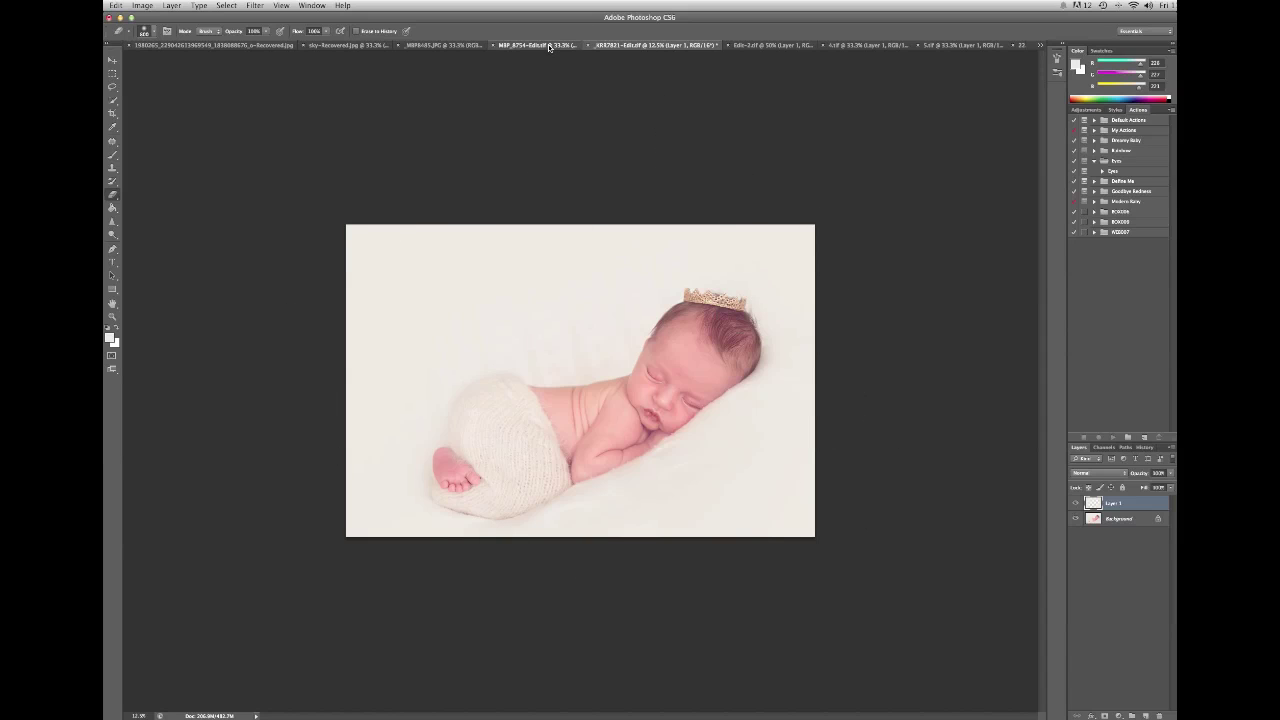
Switch to the peach photo of the baby wearing a flower headband and add a new layer
left_click(445, 45)
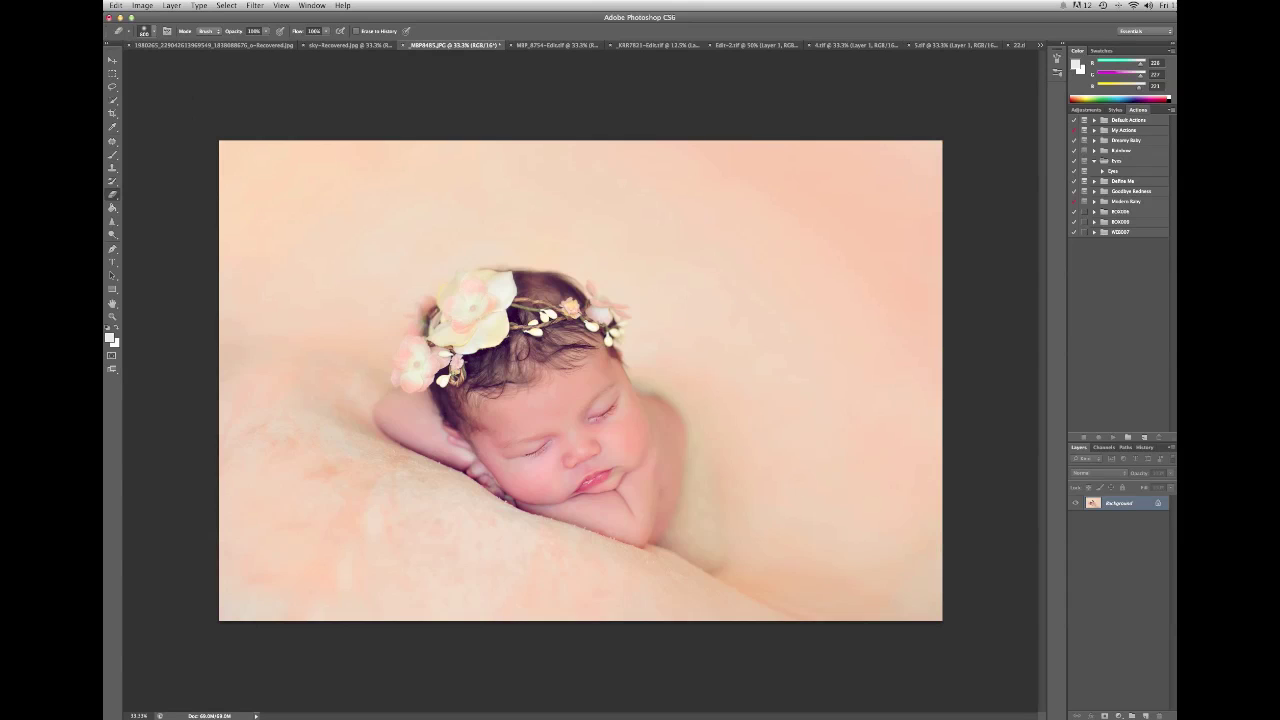
key("super+shift+n")
key("Return")
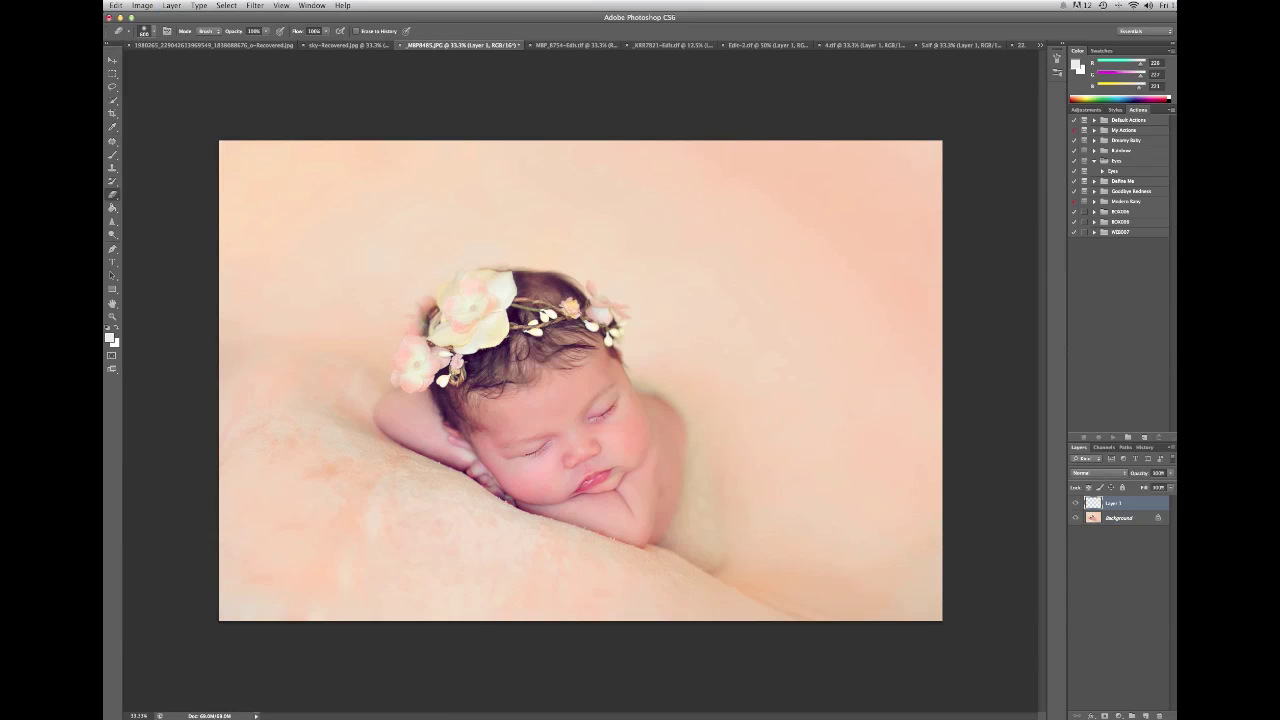
Select the Brush tool, sample the peach background colour, resize the fade brush to 4500 px and stamp it over the baby
left_click(112, 155)
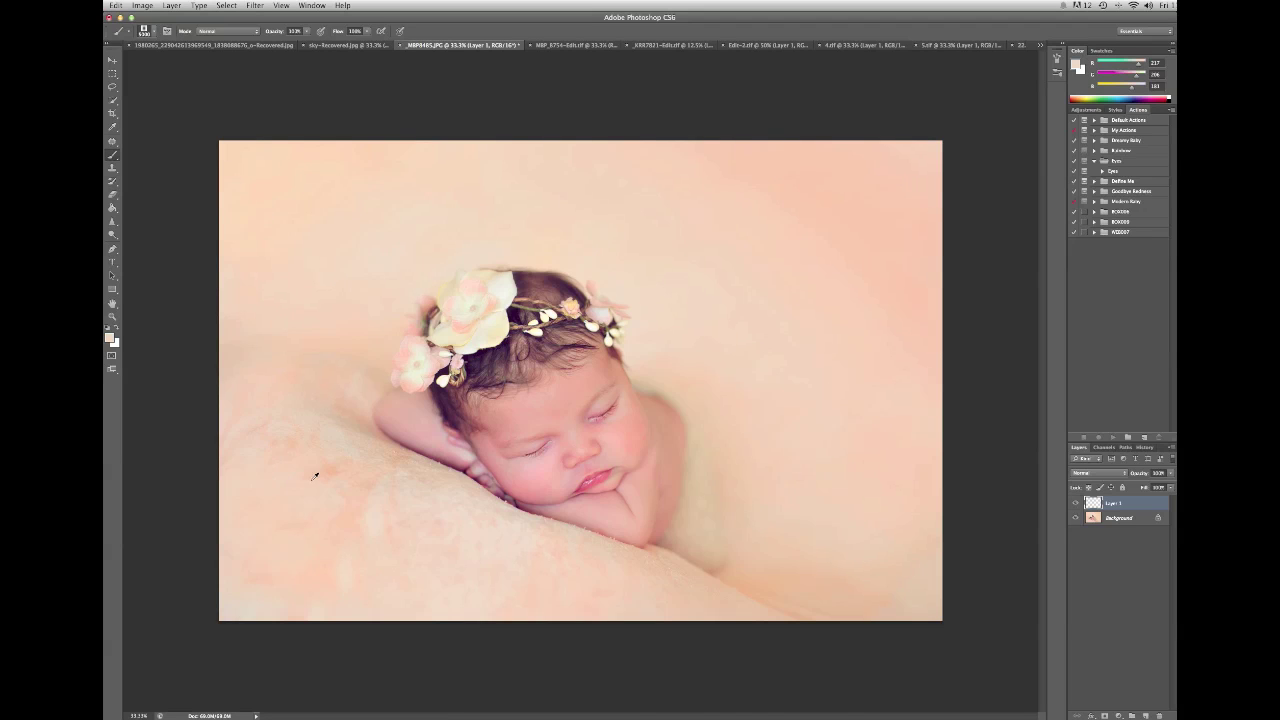
key("bracketright")
key("bracketright")
key("bracketright")
key("bracketright")
key("bracketright")
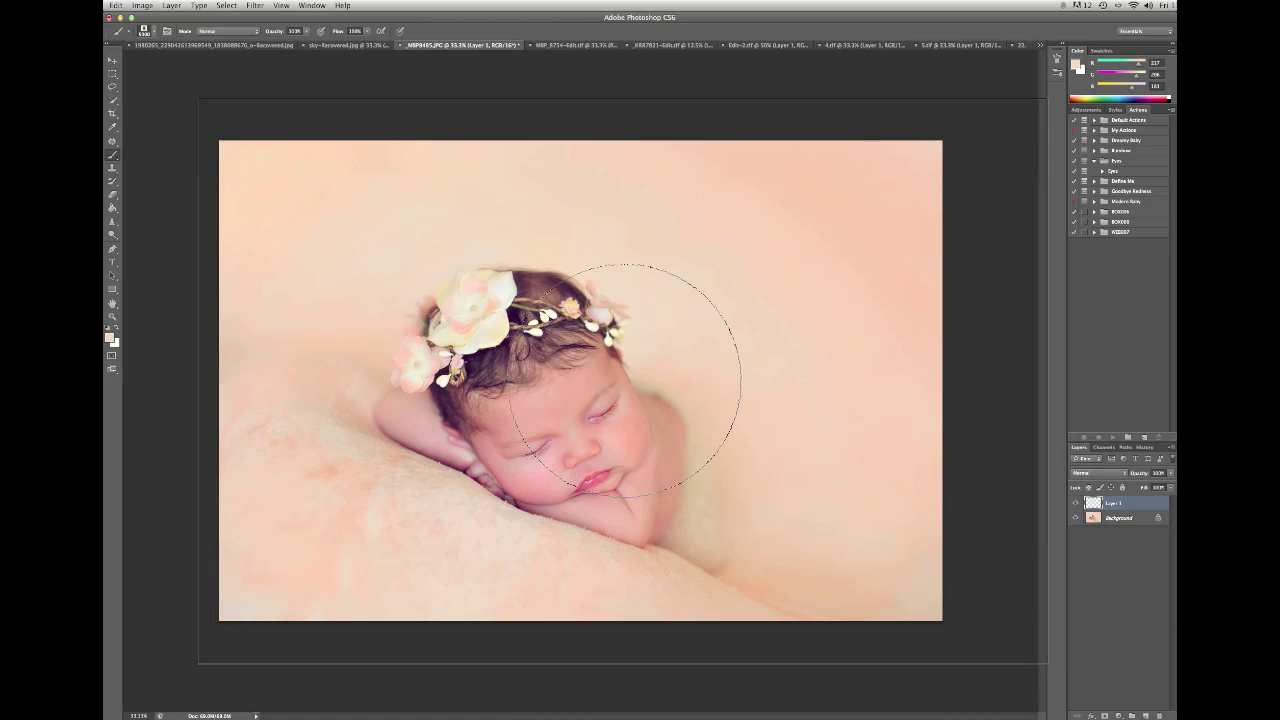
key("bracketleft")
key("bracketleft")
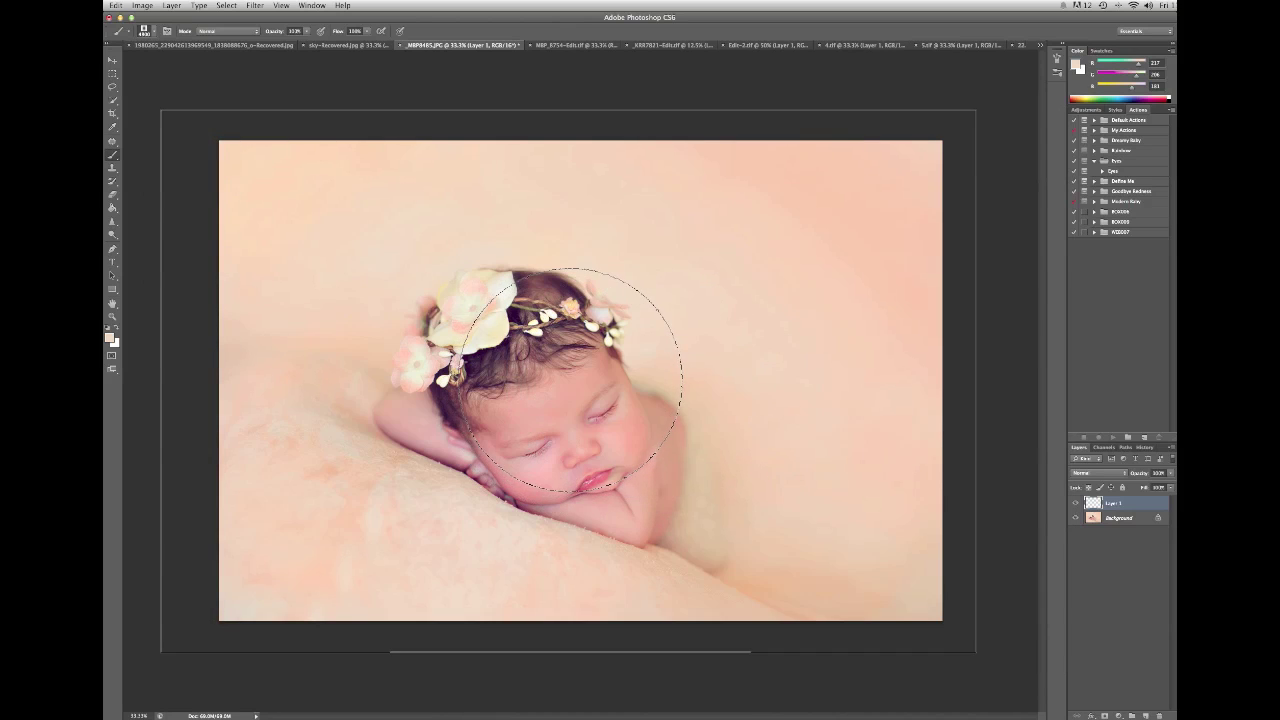
key("bracketleft")
key("bracketleft")
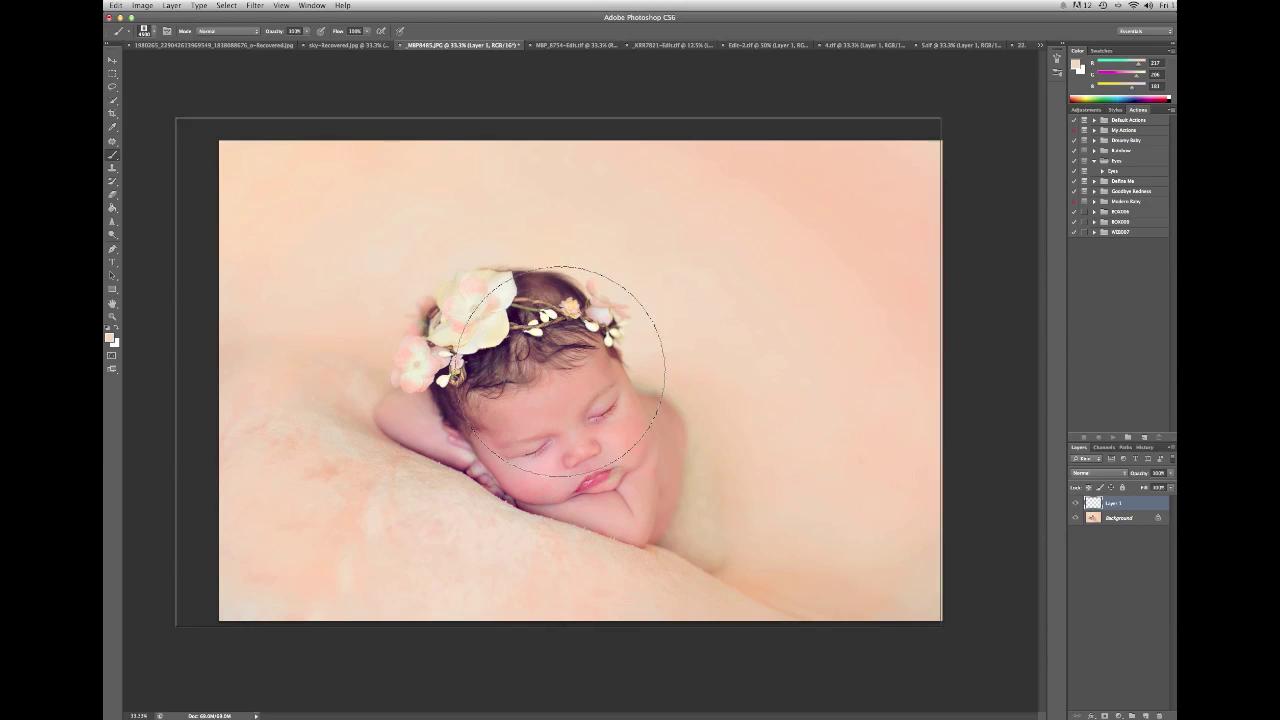
key("alt+BackSpace")
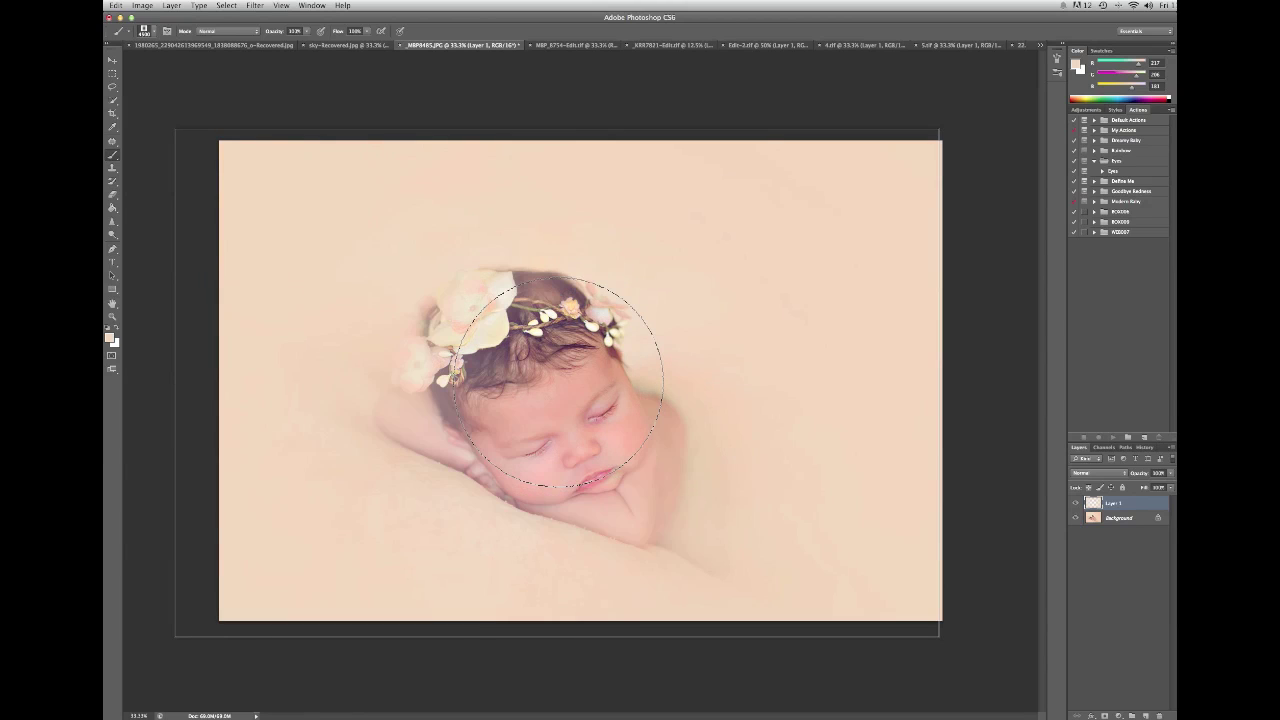
Erase the haze from the baby and flower headband, and toggle Layer 1's visibility to compare before and after
left_click(112, 194)
mouse_move(492, 375)
left_mouse_down()
mouse_move(500, 355)
mouse_move(465, 350)
mouse_move(600, 300)
mouse_move(640, 380)
mouse_move(650, 470)
mouse_move(682, 490)
mouse_move(420, 420)
mouse_move(440, 350)
mouse_move(475, 300)
mouse_move(485, 345)
mouse_move(595, 470)
left_mouse_up()
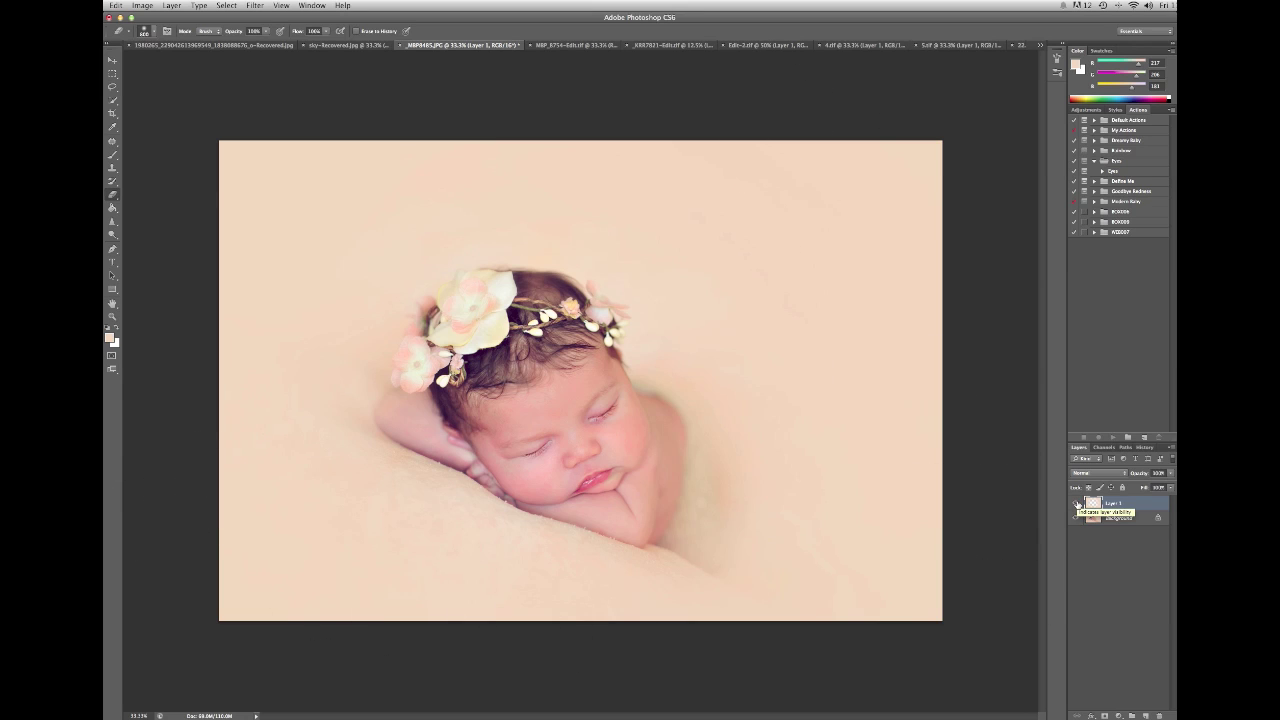
left_click(1077, 503)
left_click(1077, 503)
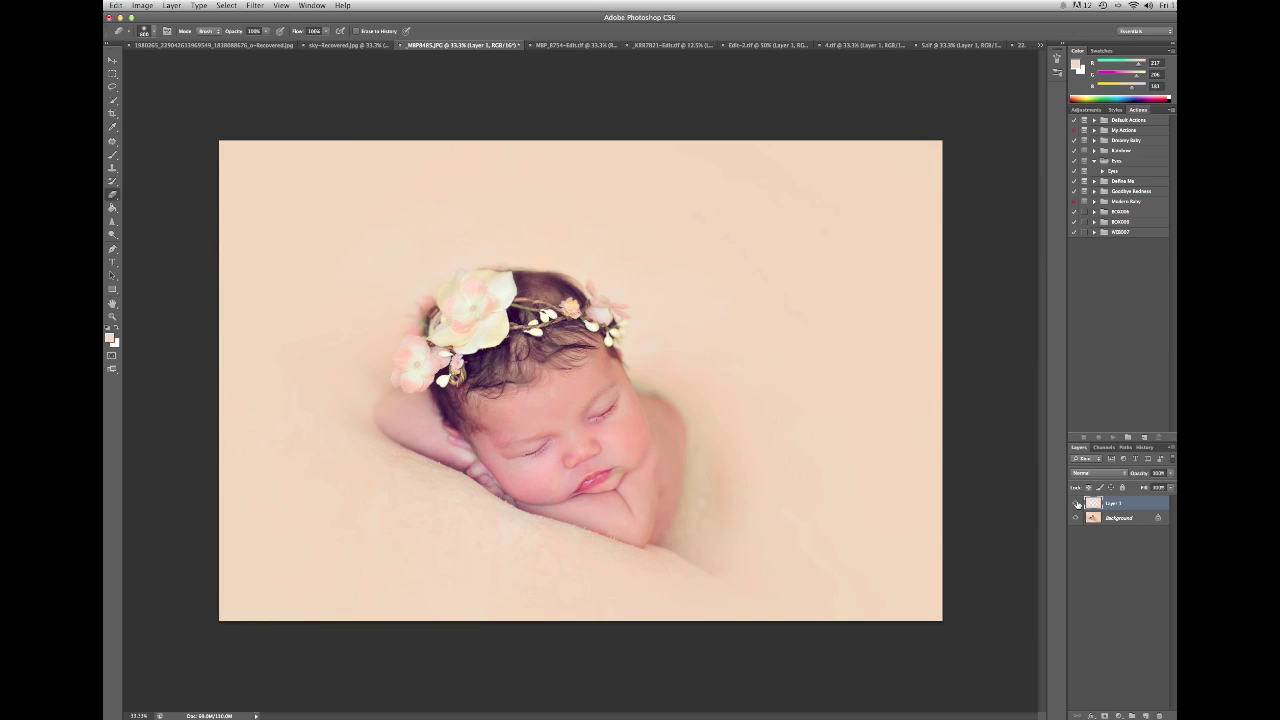